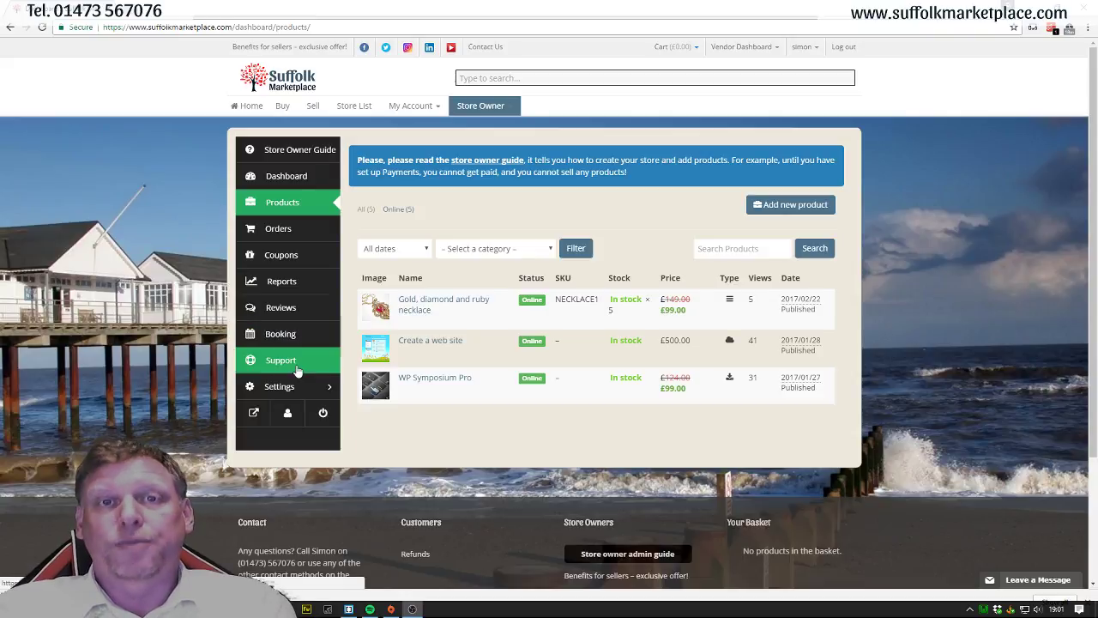
Step: Start a new product in the store and name it "Advanced Ski set"
click(781, 206)
click(545, 199)
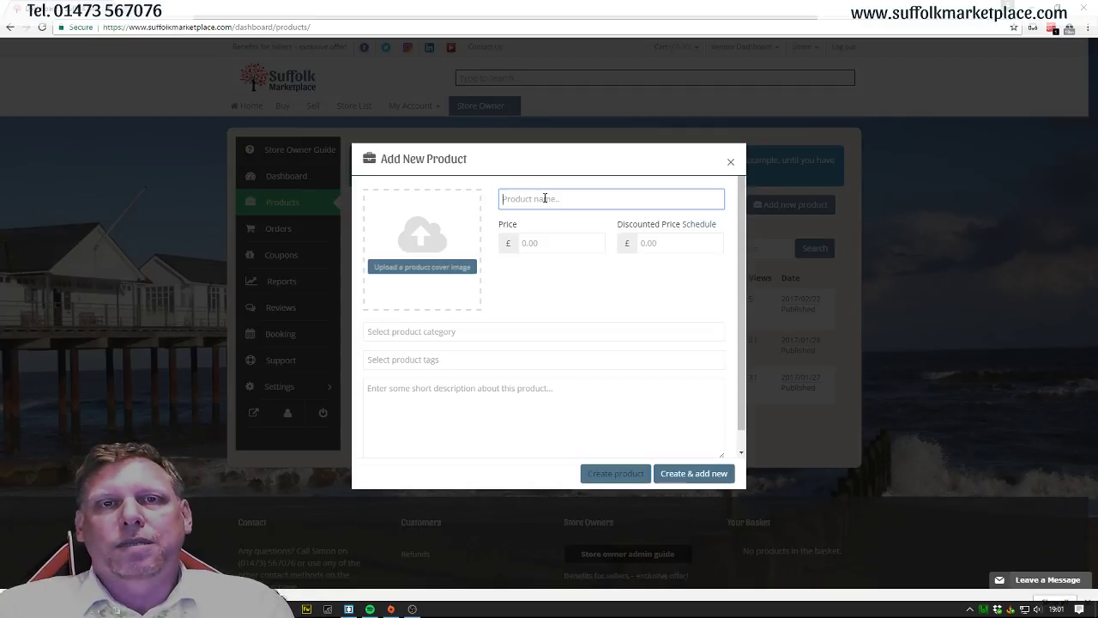
text(Advanced )
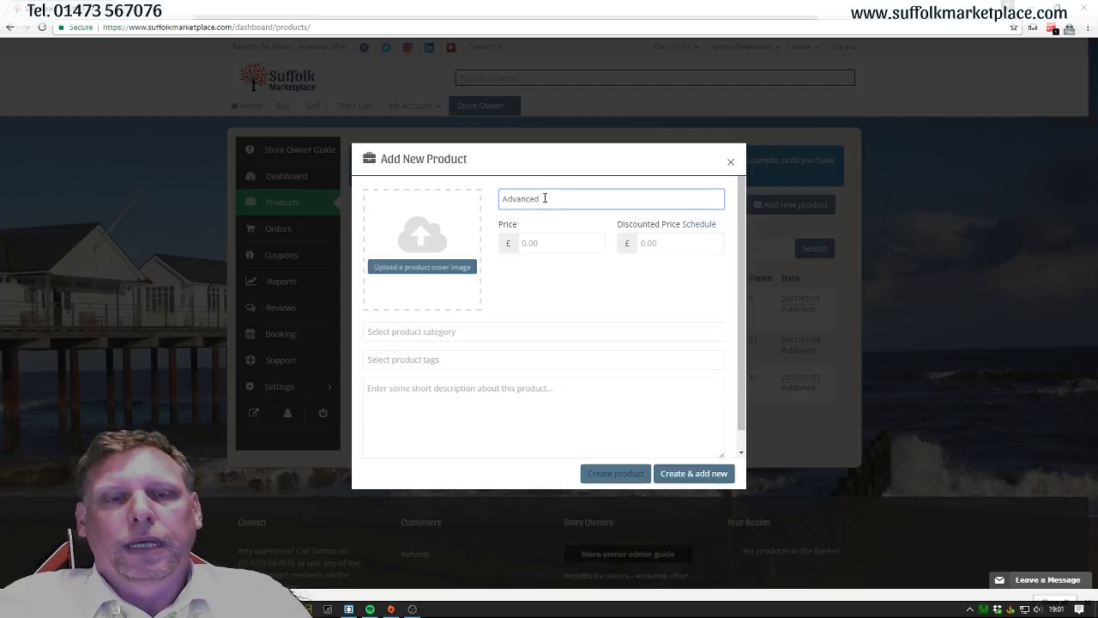
text(Ski)
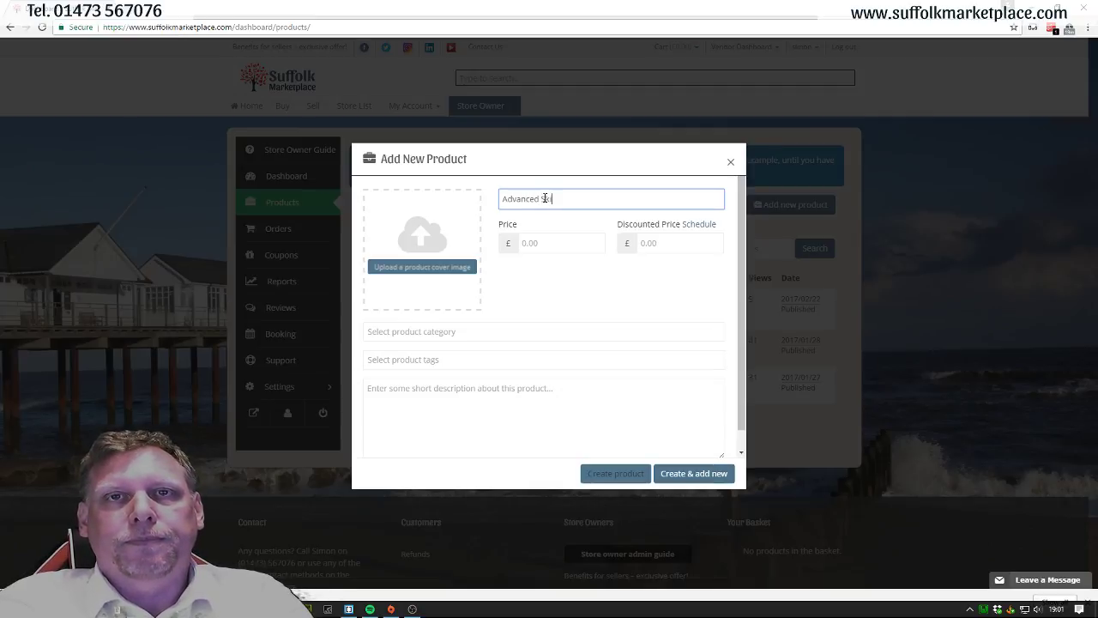
text(unset)
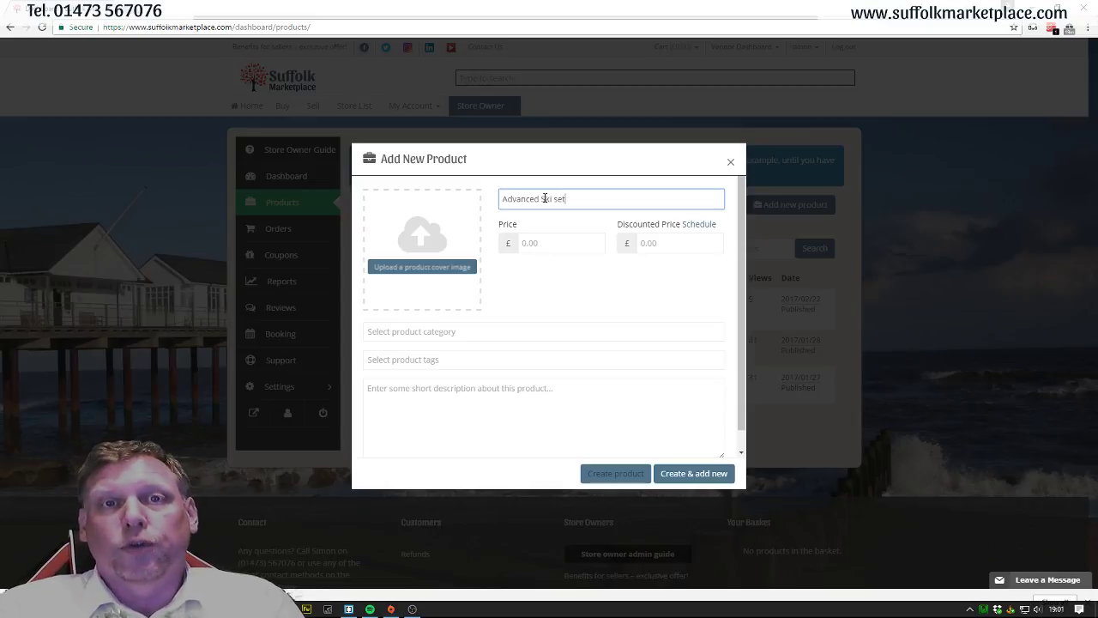
Step: Set the existing ski_image.jpg from the media library as the product's cover image
click(422, 270)
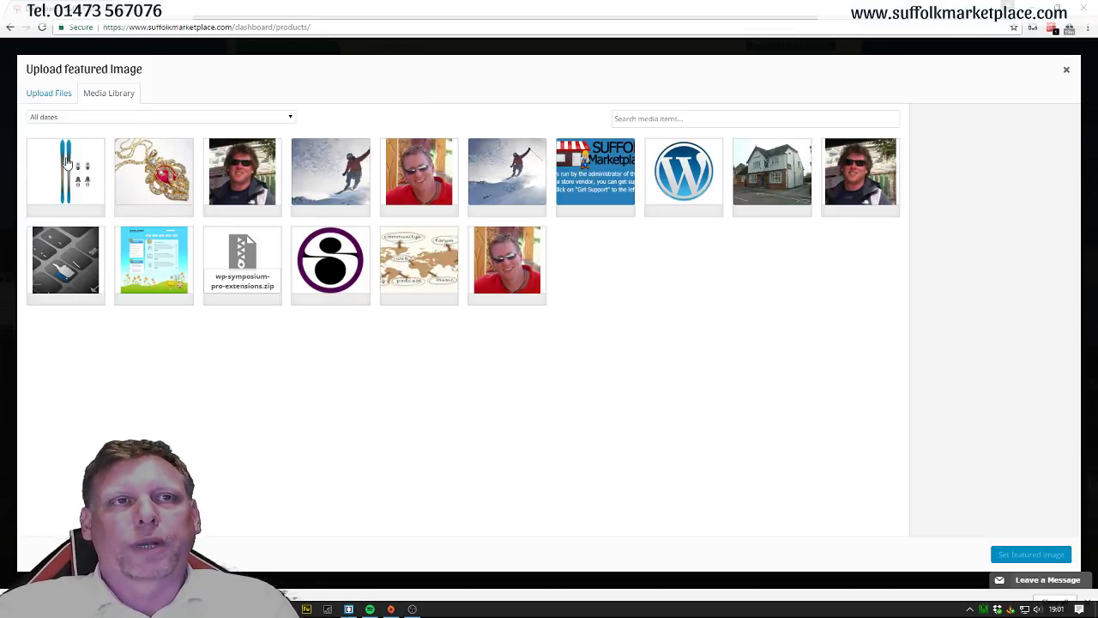
click(49, 95)
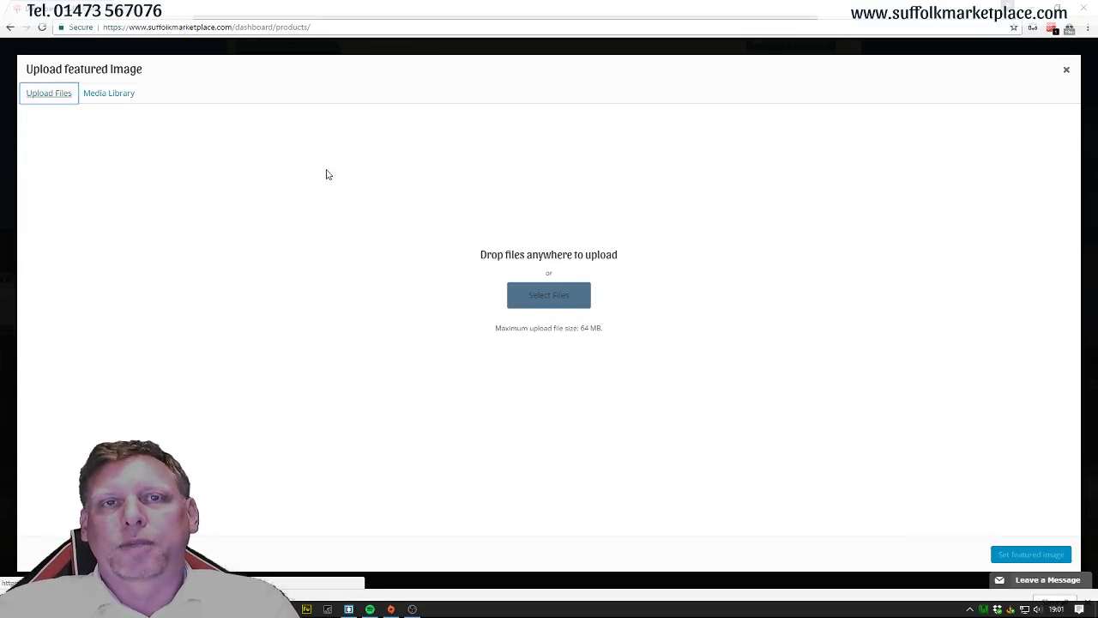
click(112, 92)
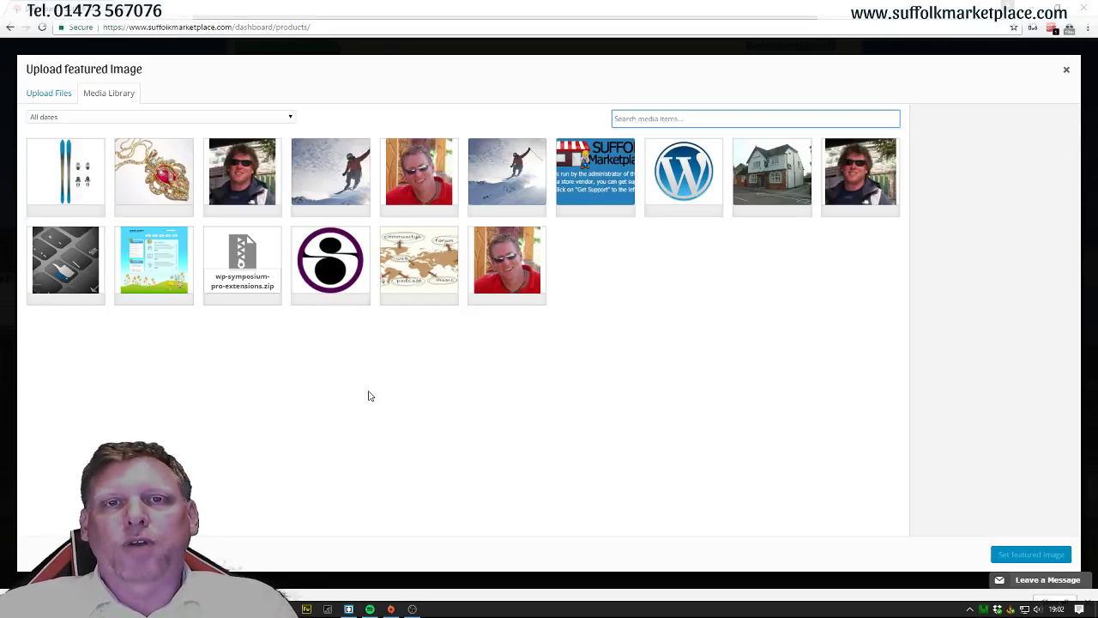
click(99, 178)
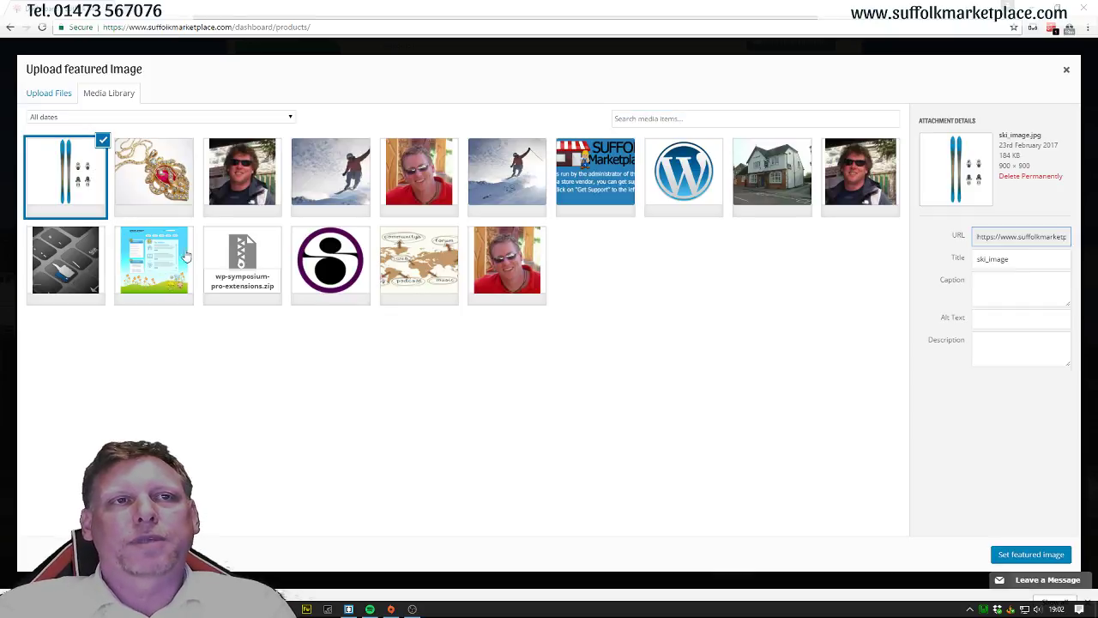
click(1014, 554)
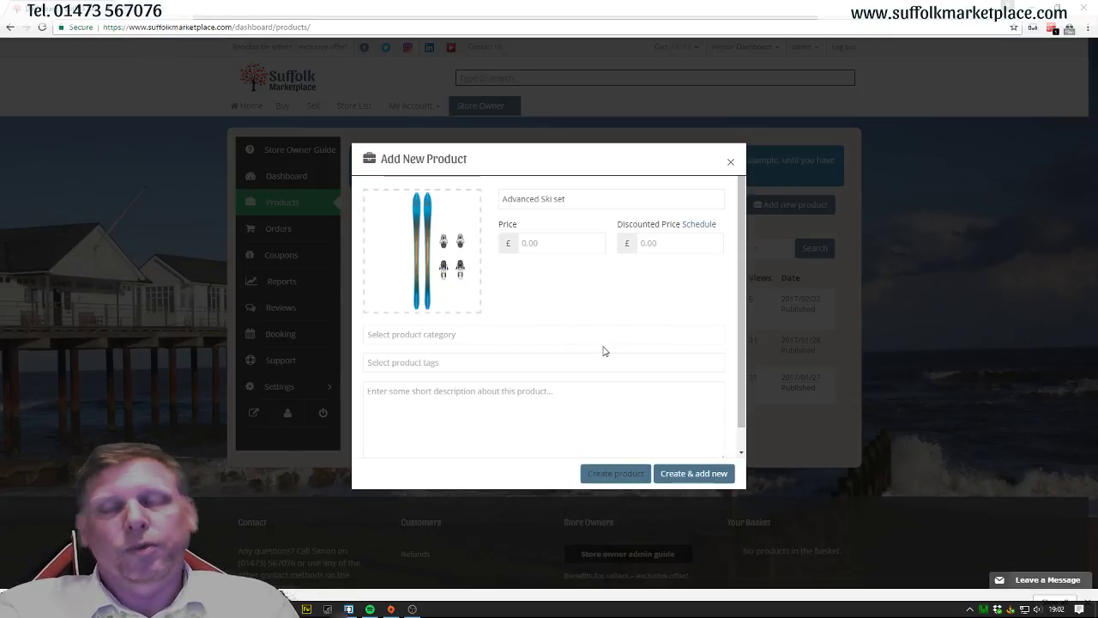
Step: Set the product's price to £499 and its discounted price to £449
click(548, 245)
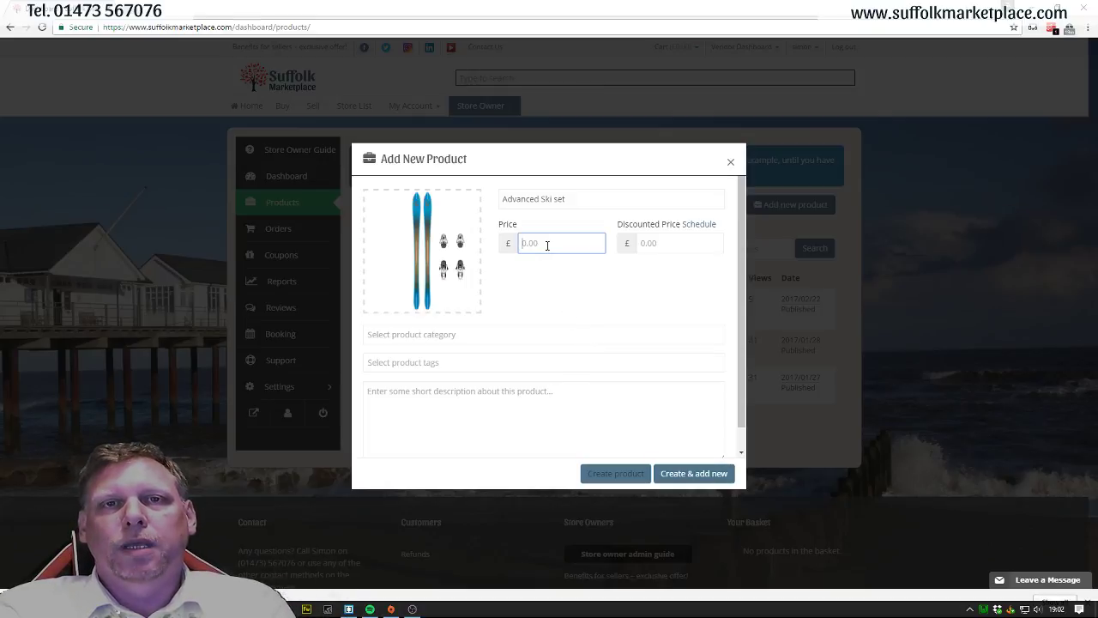
text(499)
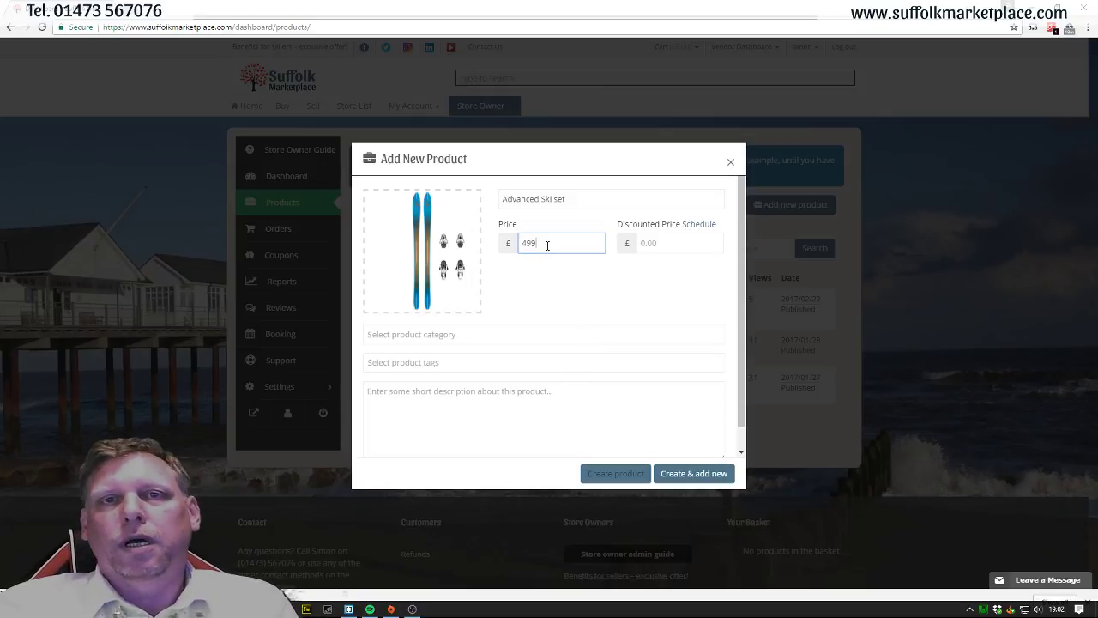
click(677, 242)
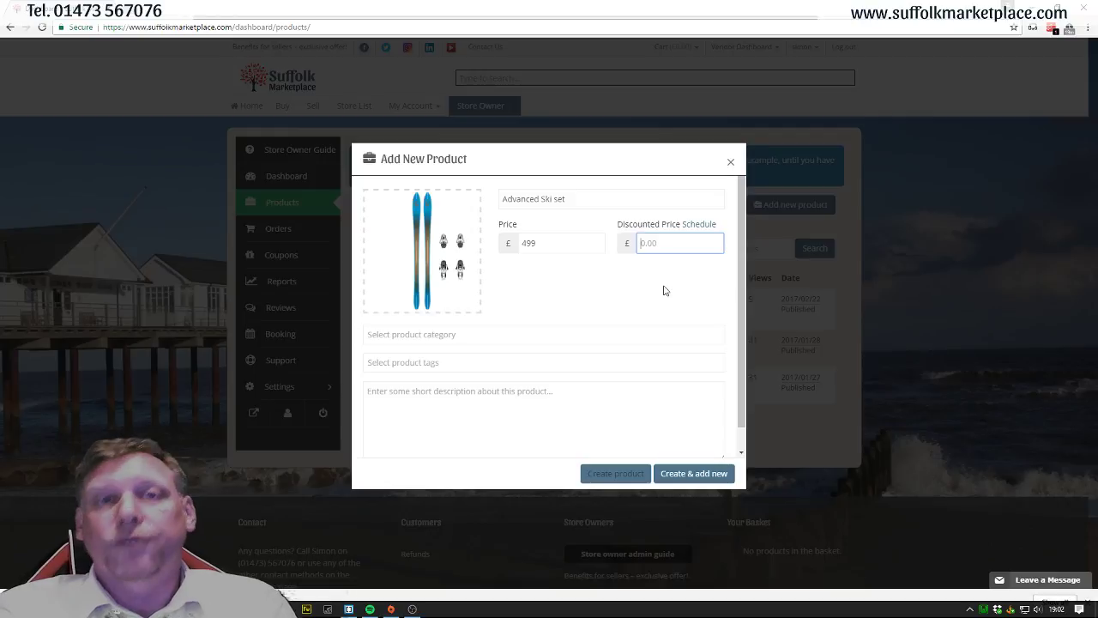
text(449)
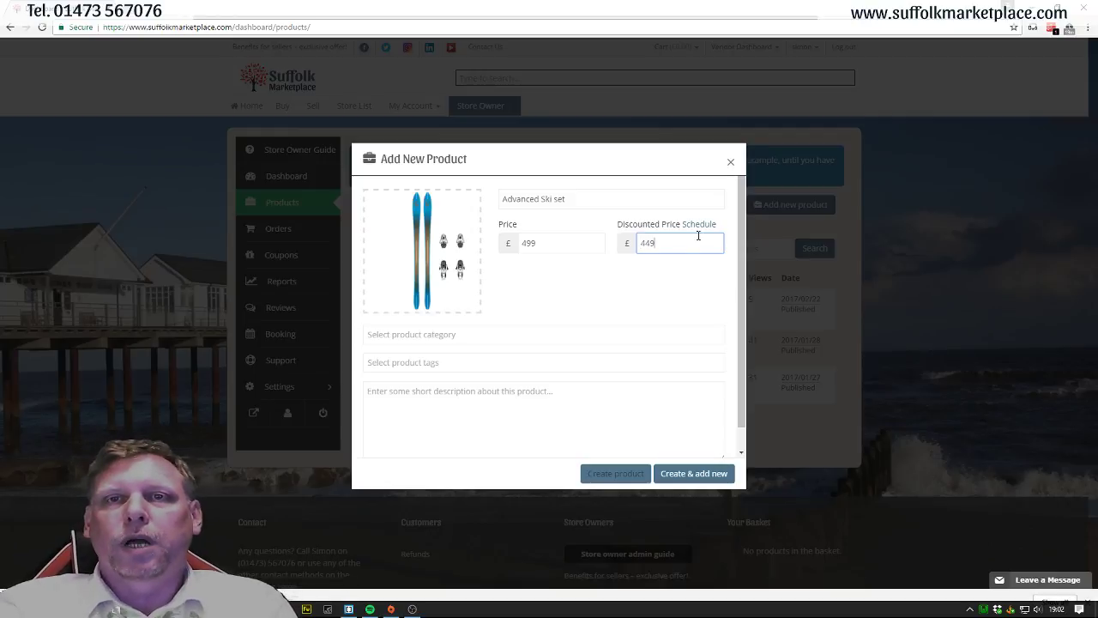
Step: Schedule the discounted price to run from 2017-02-23 to 2017-03-31
click(699, 224)
click(580, 272)
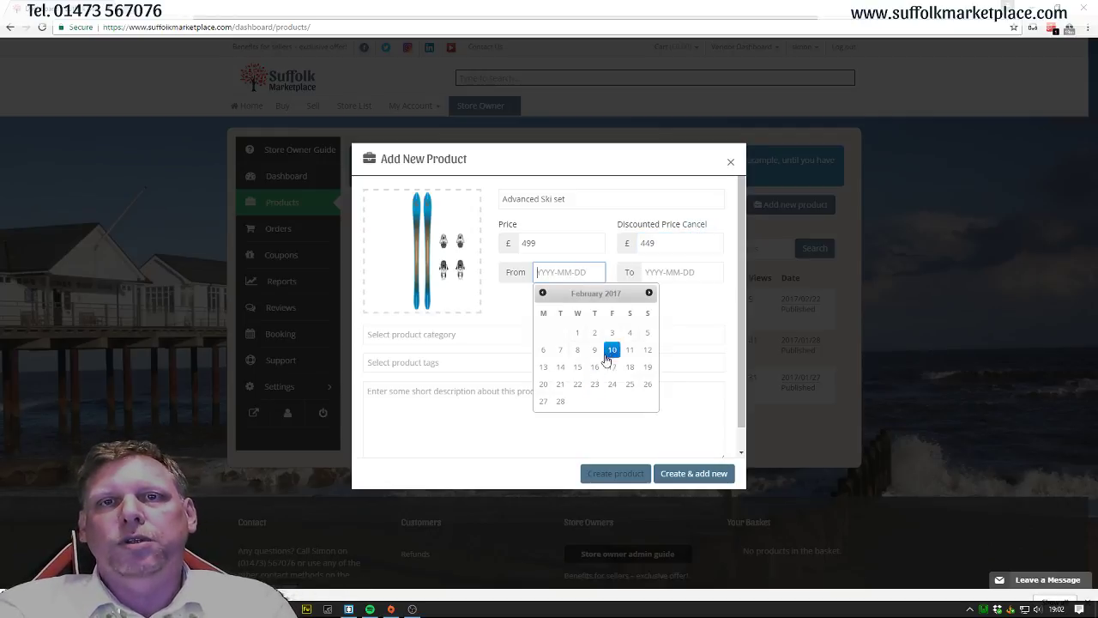
click(593, 383)
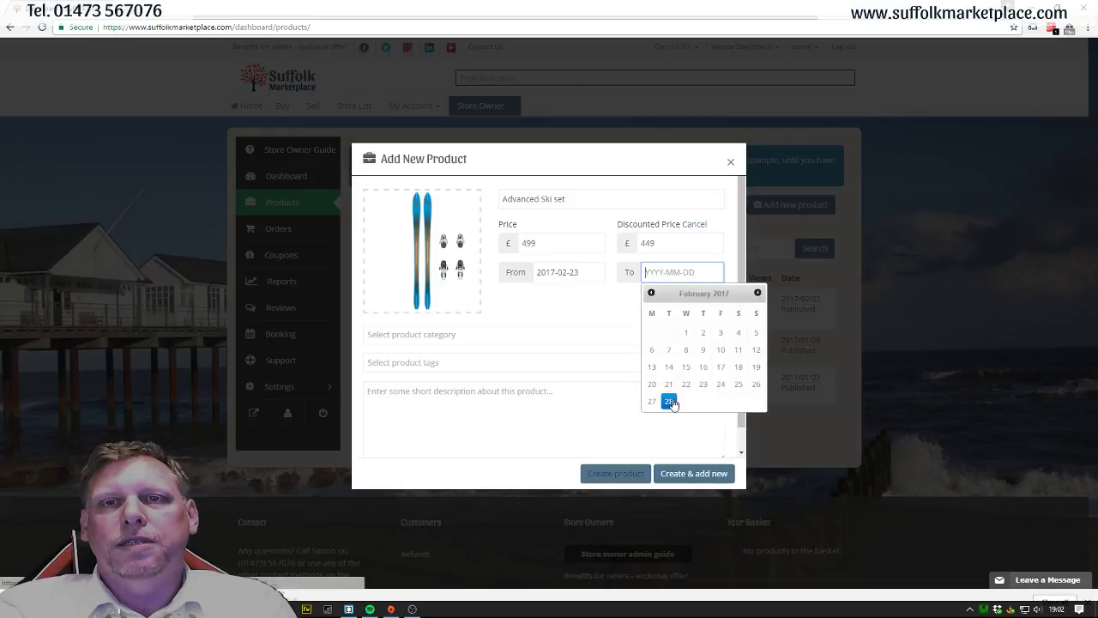
click(758, 293)
click(722, 402)
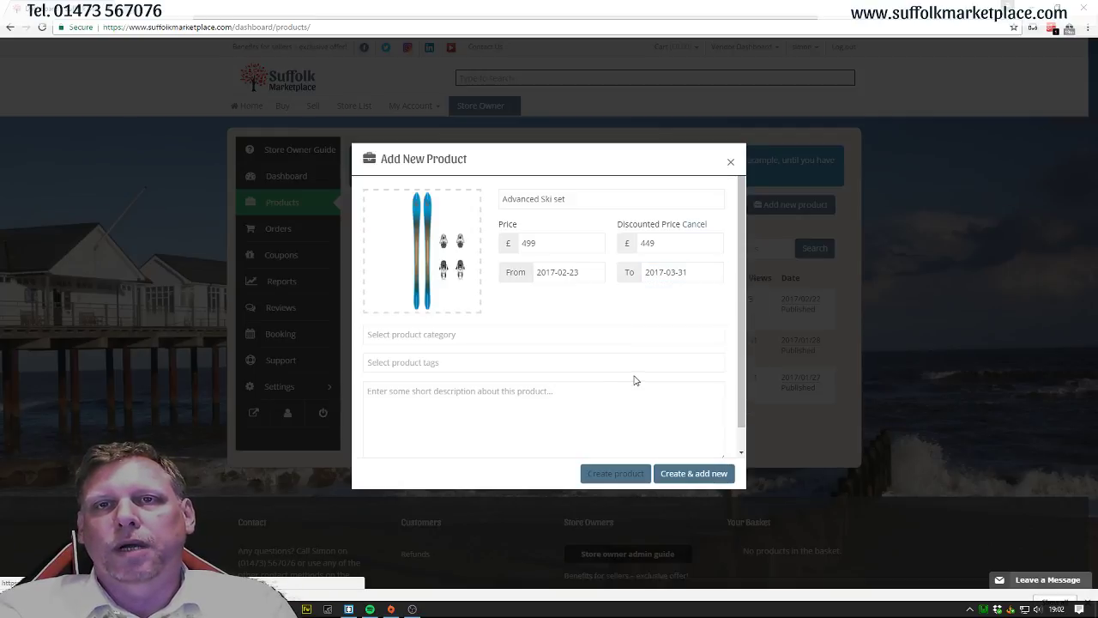
Step: Assign the new product to the Sport category
click(422, 337)
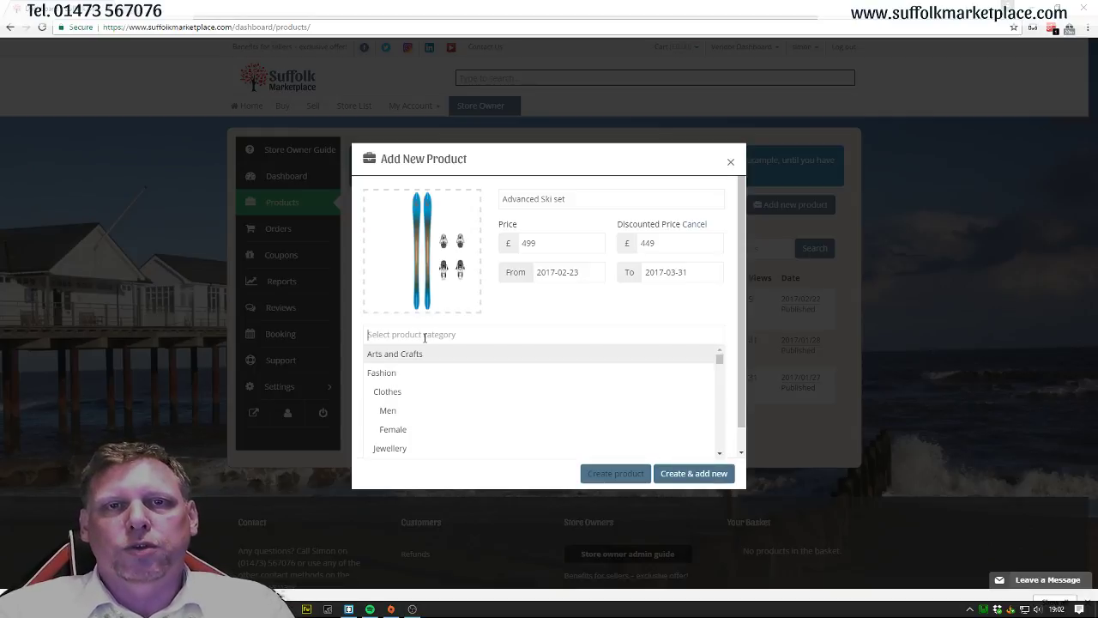
scroll(394, 391, down, 1)
scroll(392, 360, up, 1)
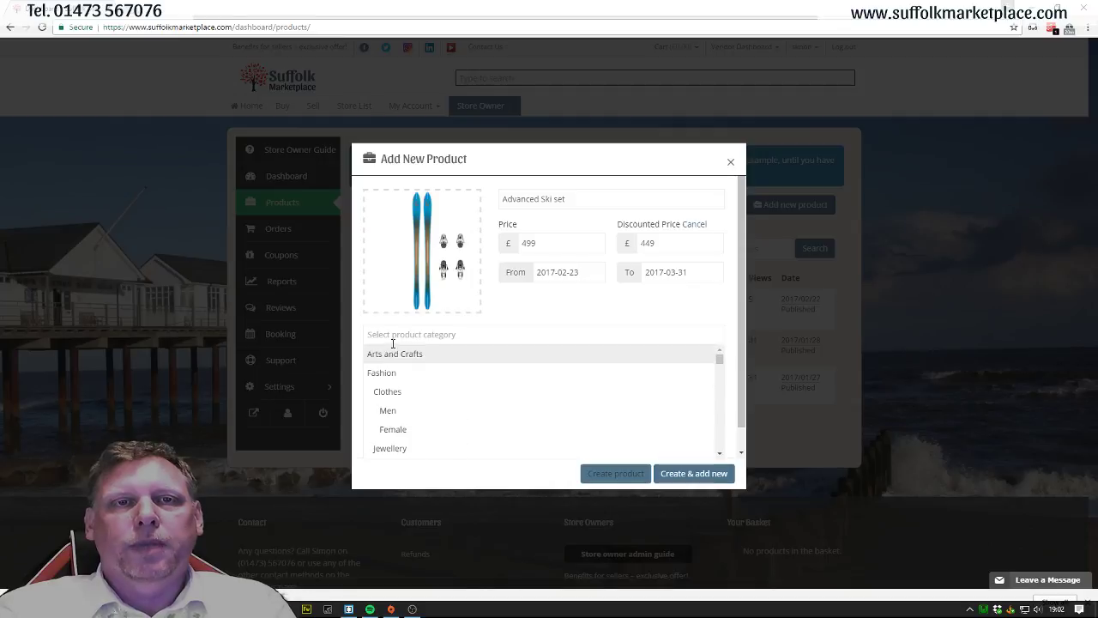
text(spo)
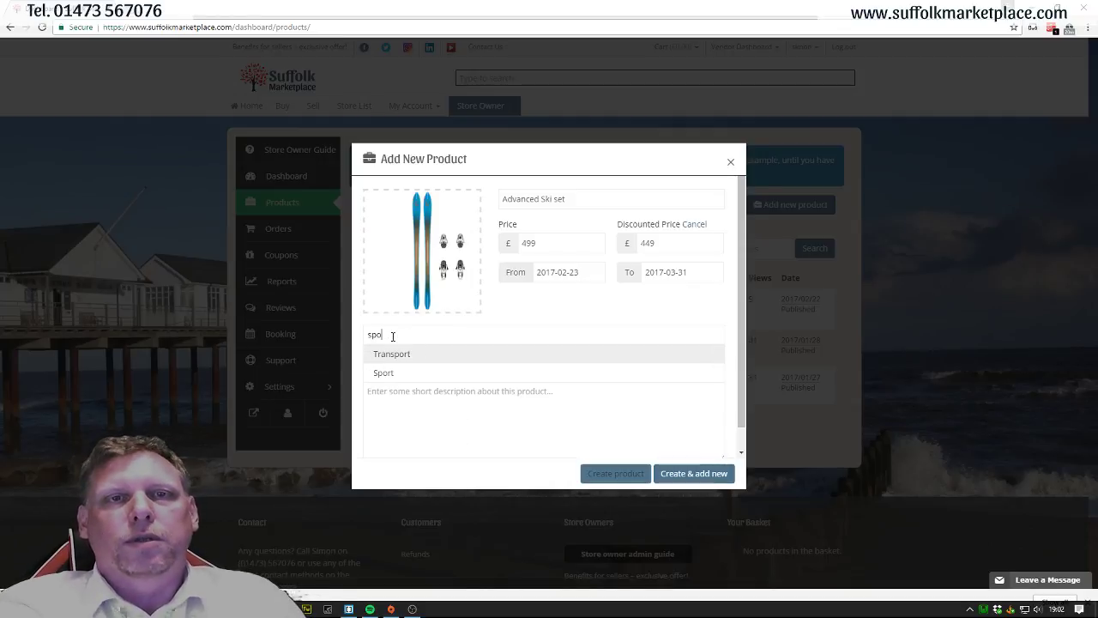
click(385, 373)
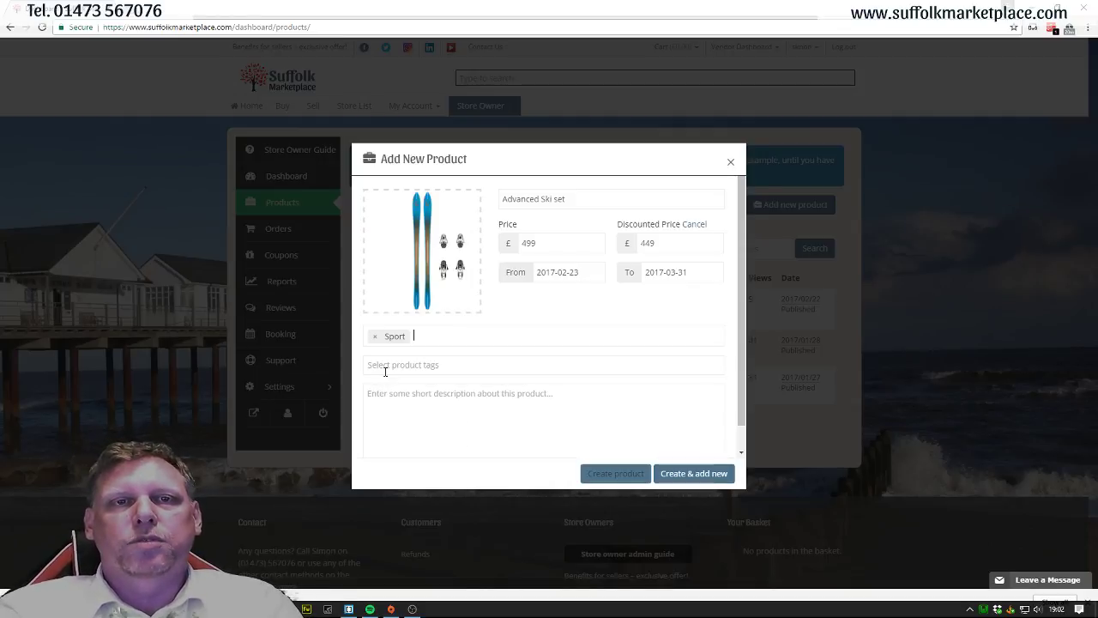
Step: Add the Product tag to the ski set
click(413, 364)
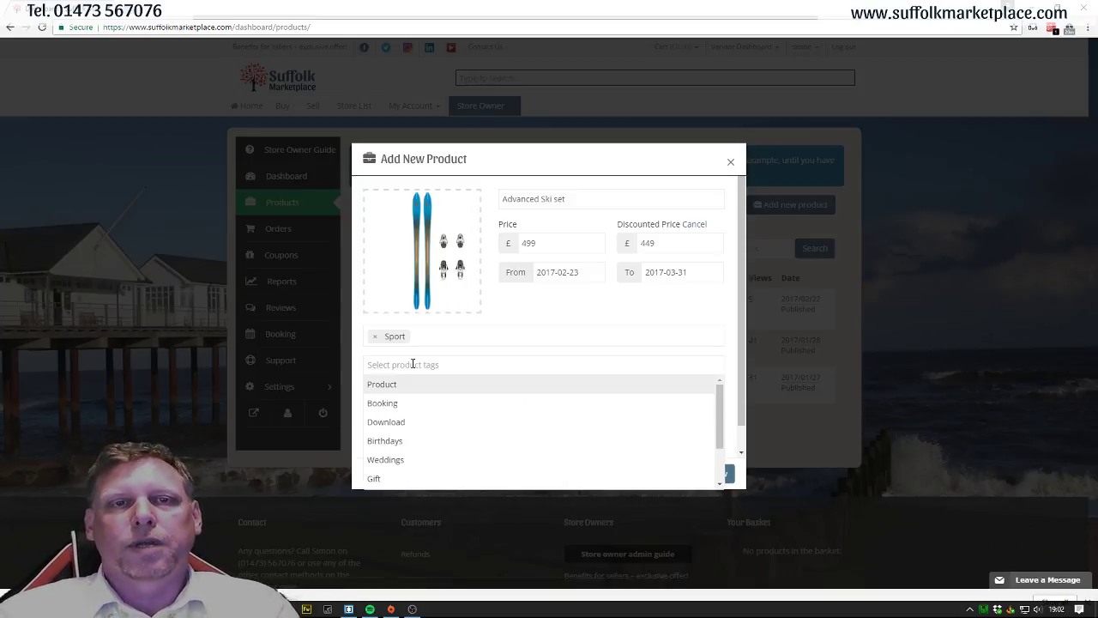
click(403, 386)
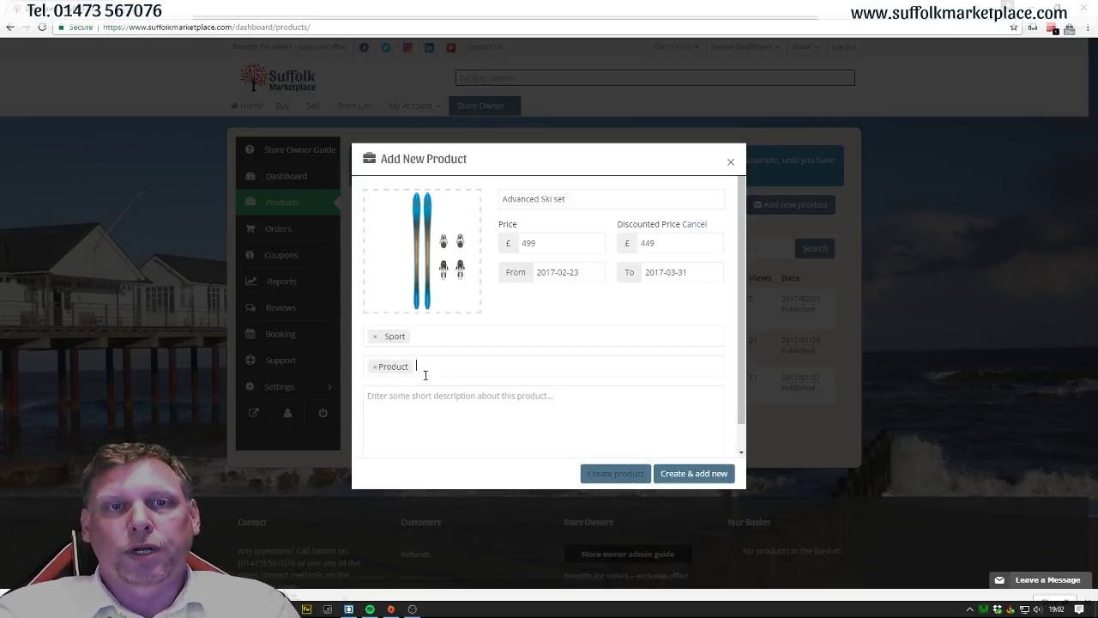
click(426, 369)
scroll(421, 426, down, 1)
scroll(420, 426, down, 1)
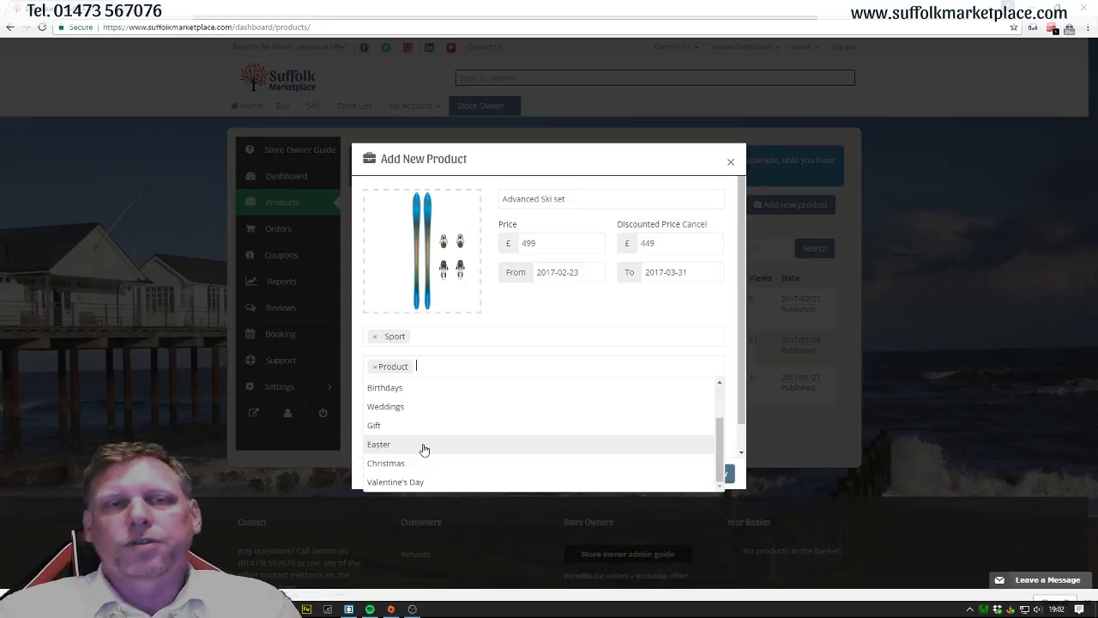
click(429, 366)
Step: Enter the short description "Advanced skis for the ultimate experience on the slopes!" and create the product
click(429, 414)
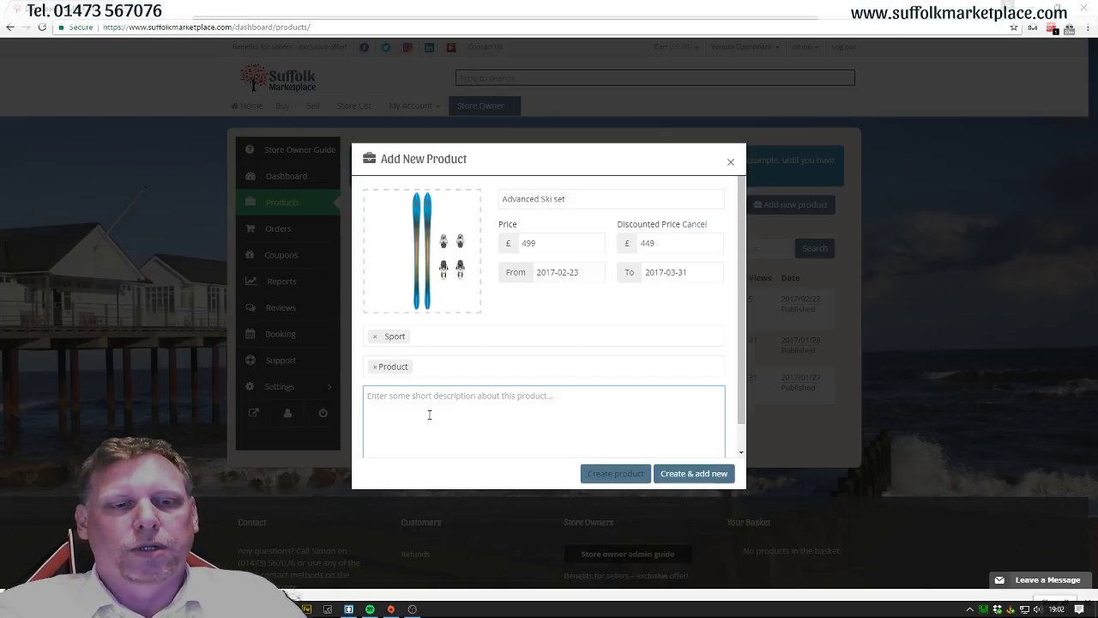
text(Advacned)
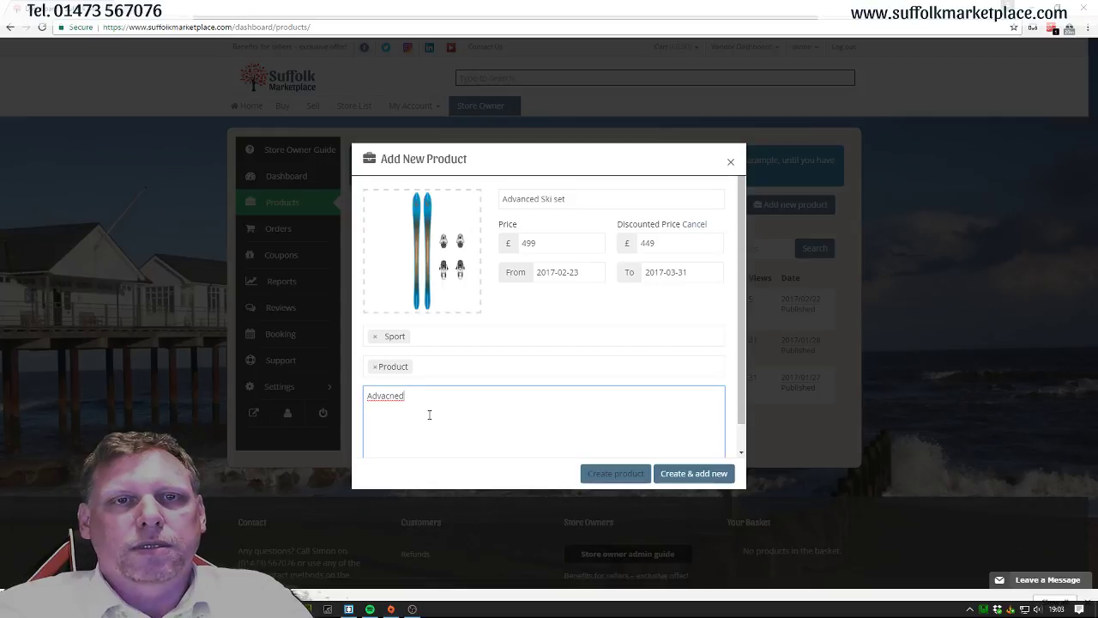
key(BackSpace)
key(BackSpace)
key(BackSpace)
key(BackSpace)
text(nced)
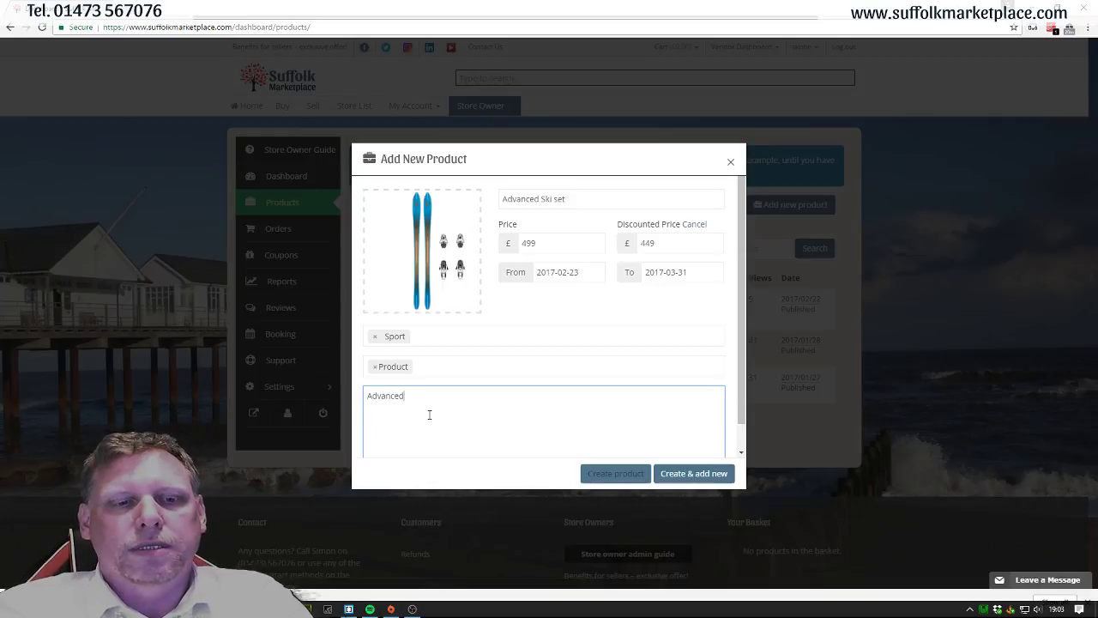
text( skiis for the ul)
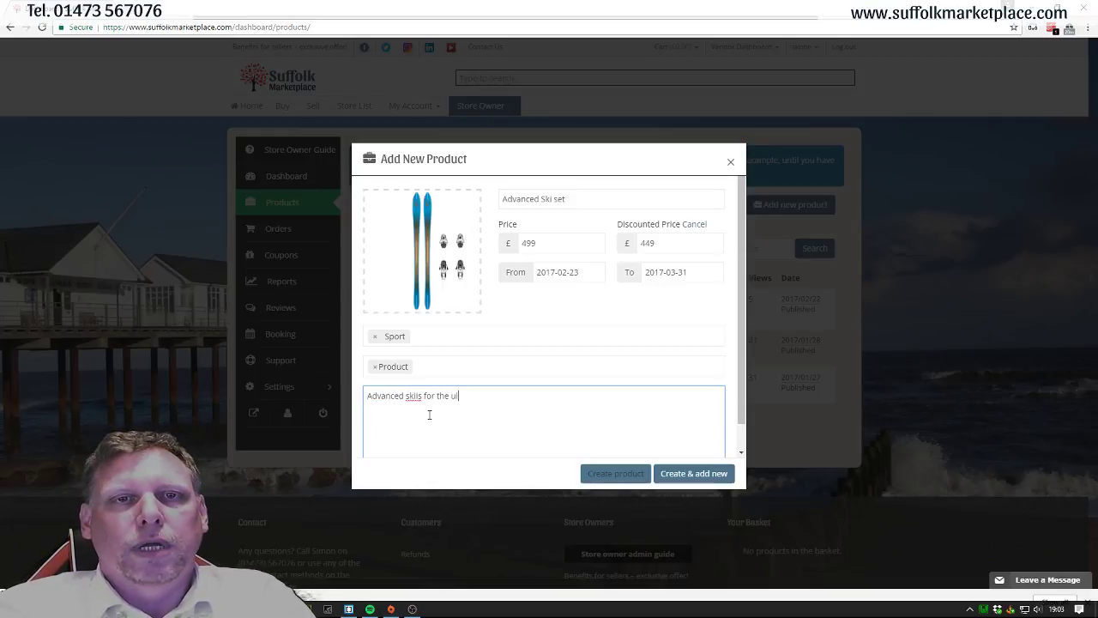
key(Left)
key(Left)
key(Left)
key(Left)
key(Left)
key(Left)
key(Left)
key(Left)
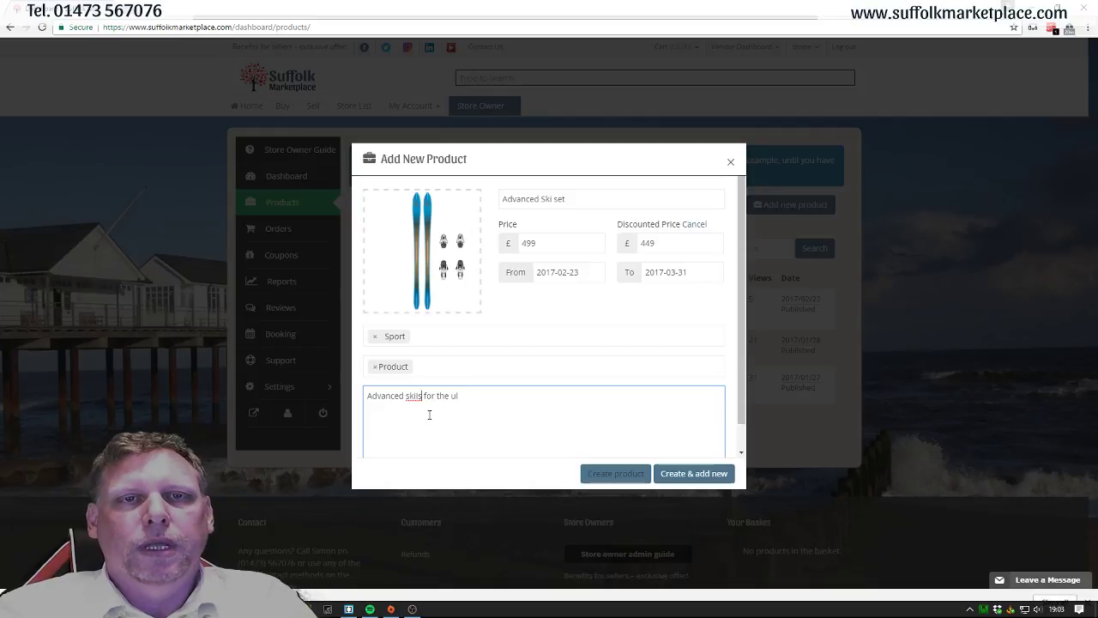
key(BackSpace)
text(timate e)
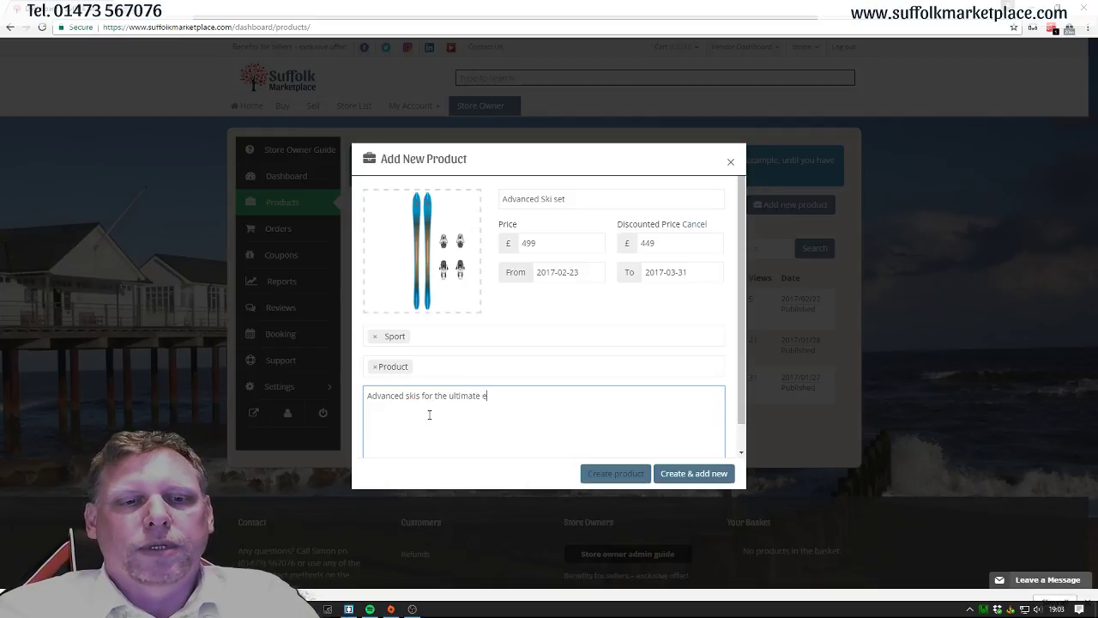
text(xperience on th)
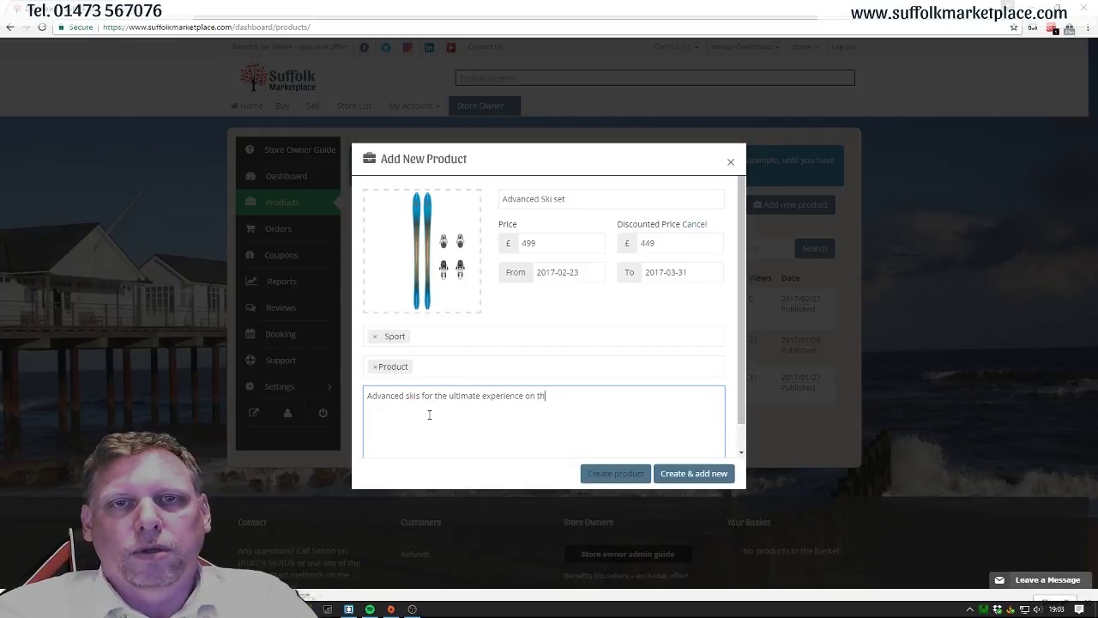
text(e slopes!)
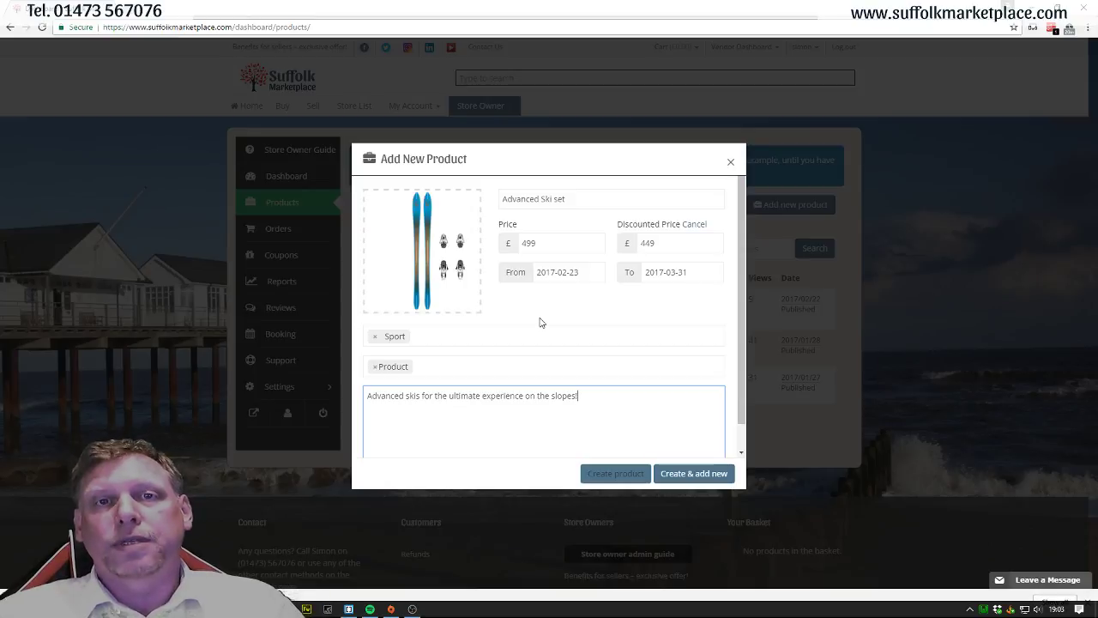
click(619, 477)
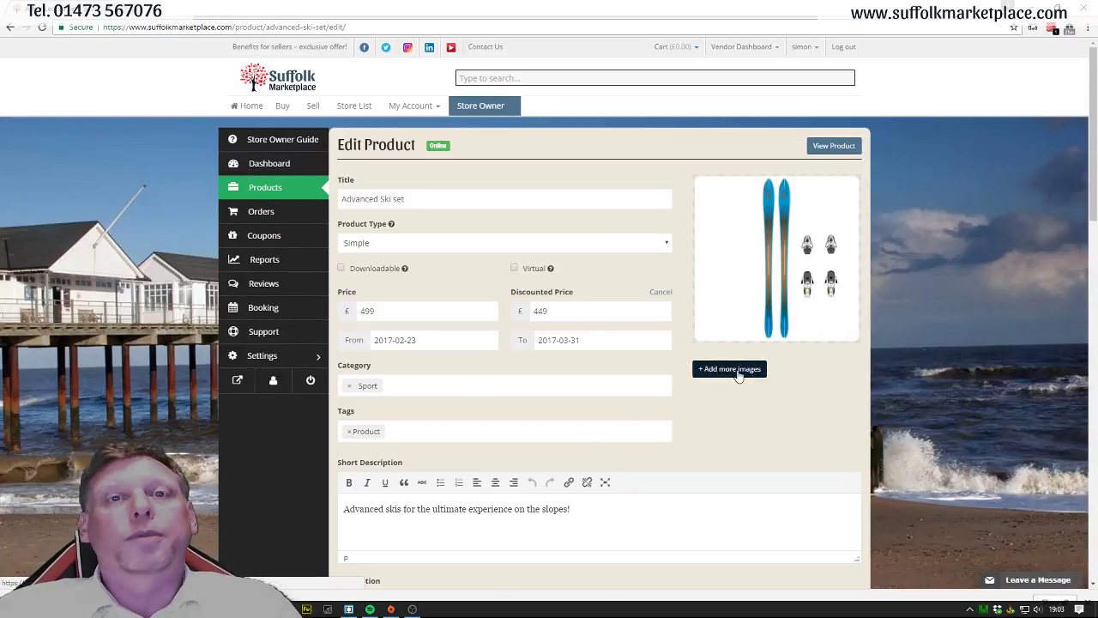
click(416, 198)
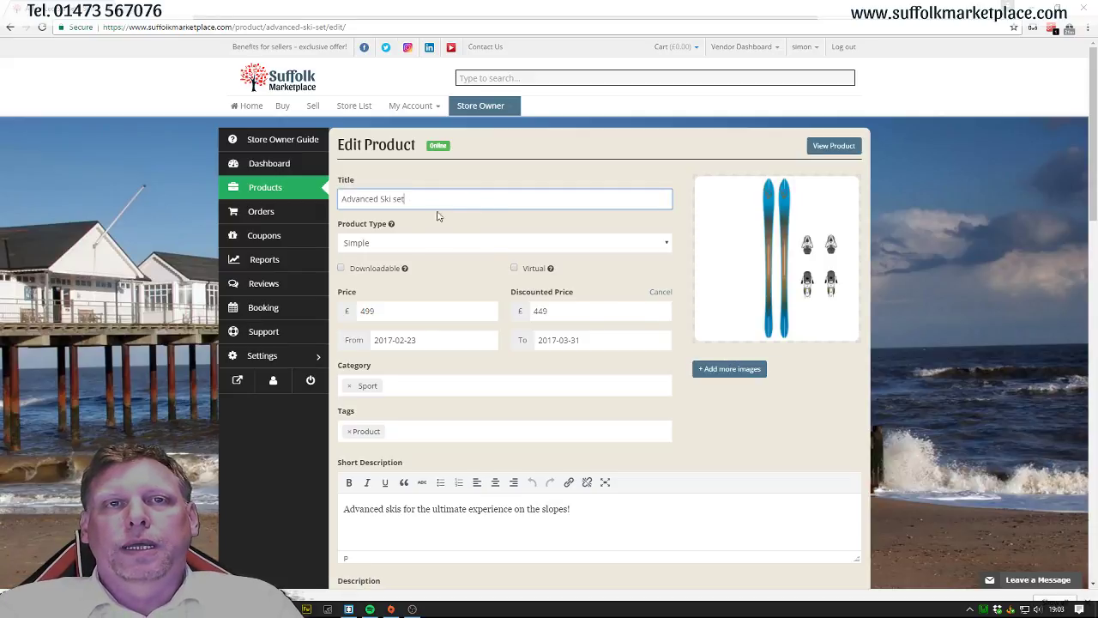
click(399, 243)
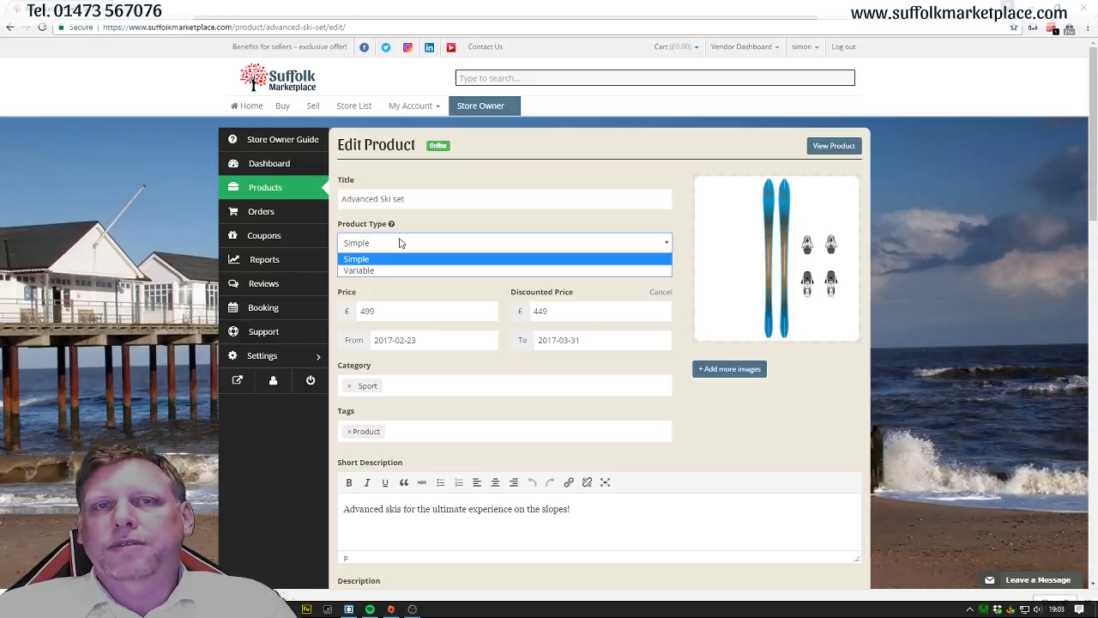
click(433, 222)
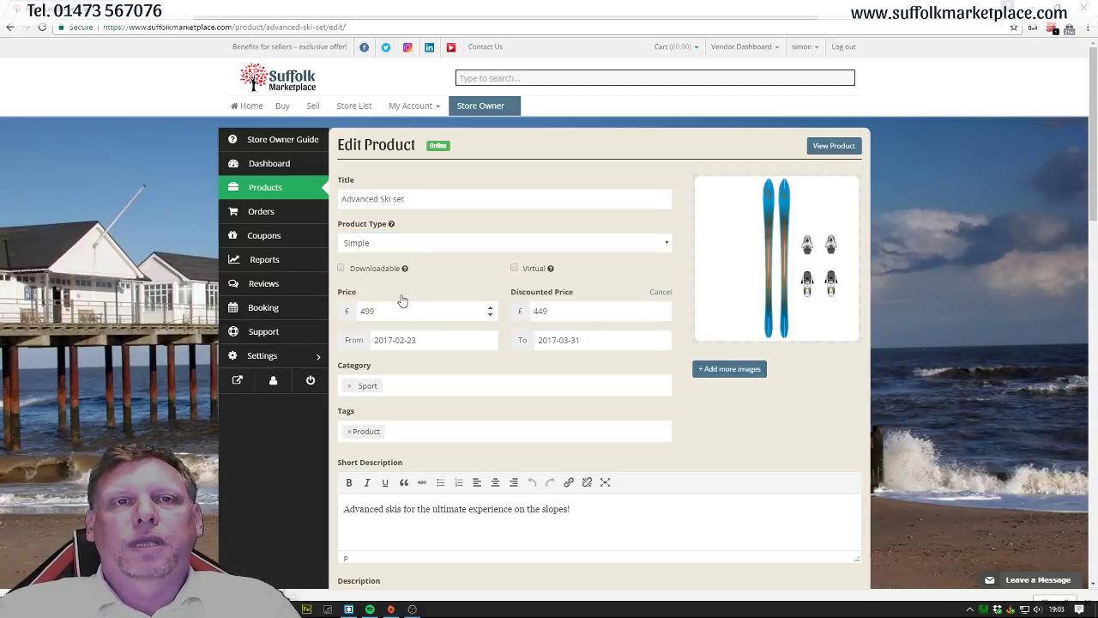
Step: Try the Downloadable option for the ski set, examine the downloadable product settings, and disable the option again
mouse_move(403, 271)
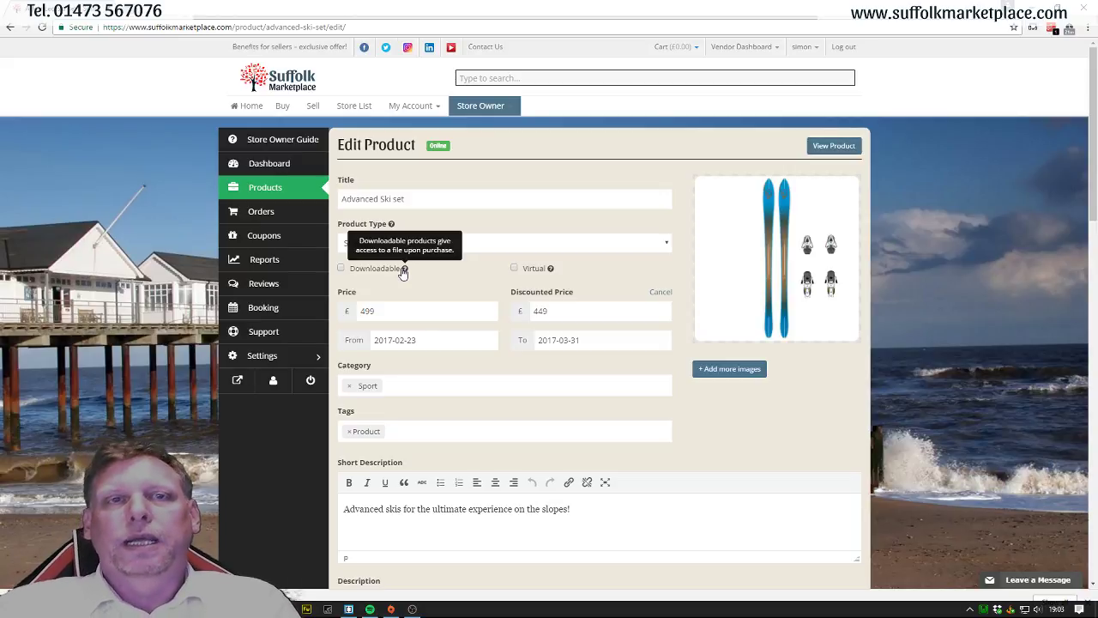
click(390, 271)
scroll(410, 289, down, 6)
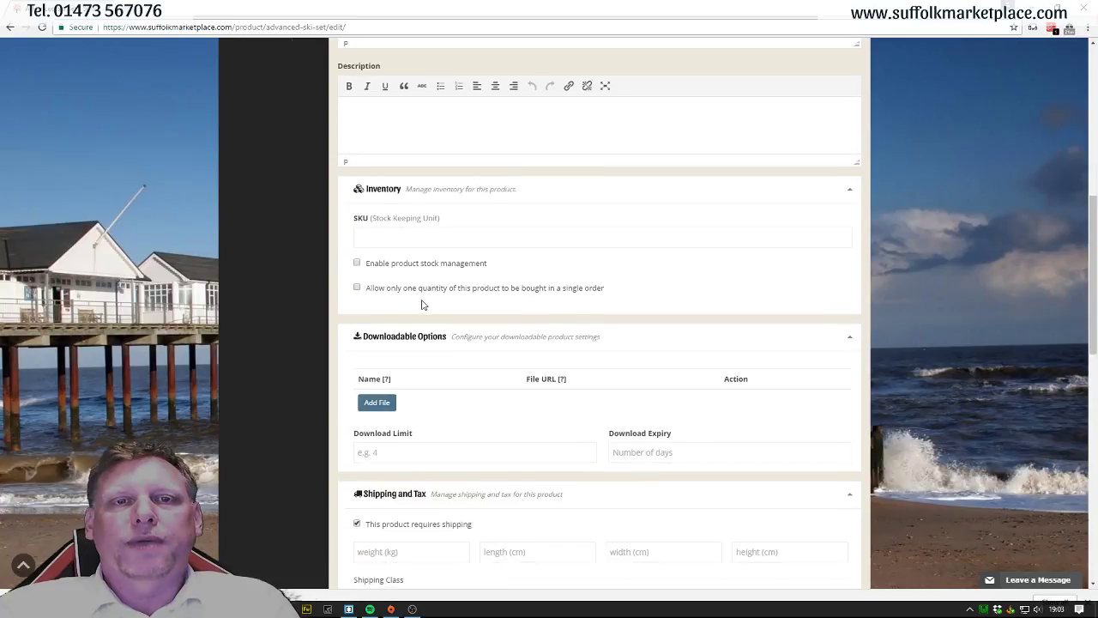
scroll(421, 304, down, 1)
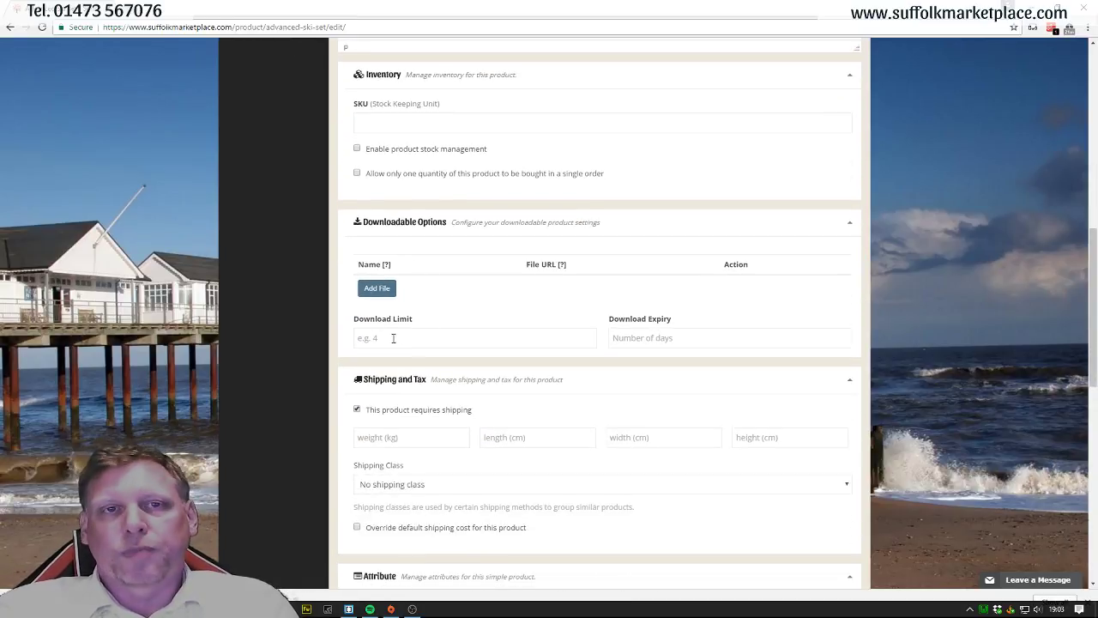
scroll(393, 338, up, 7)
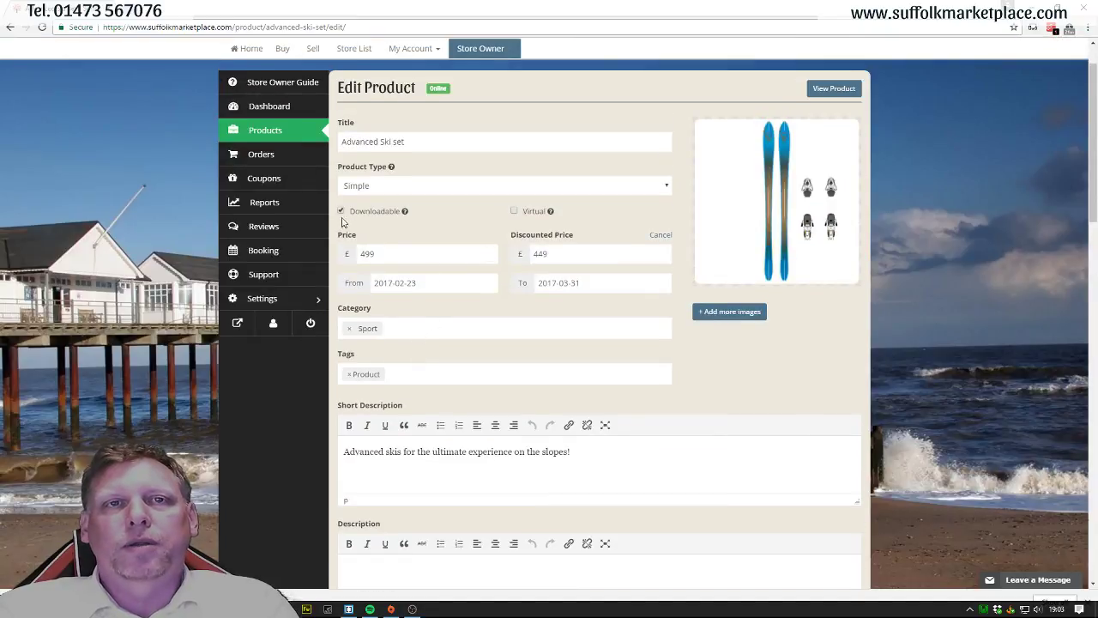
click(340, 211)
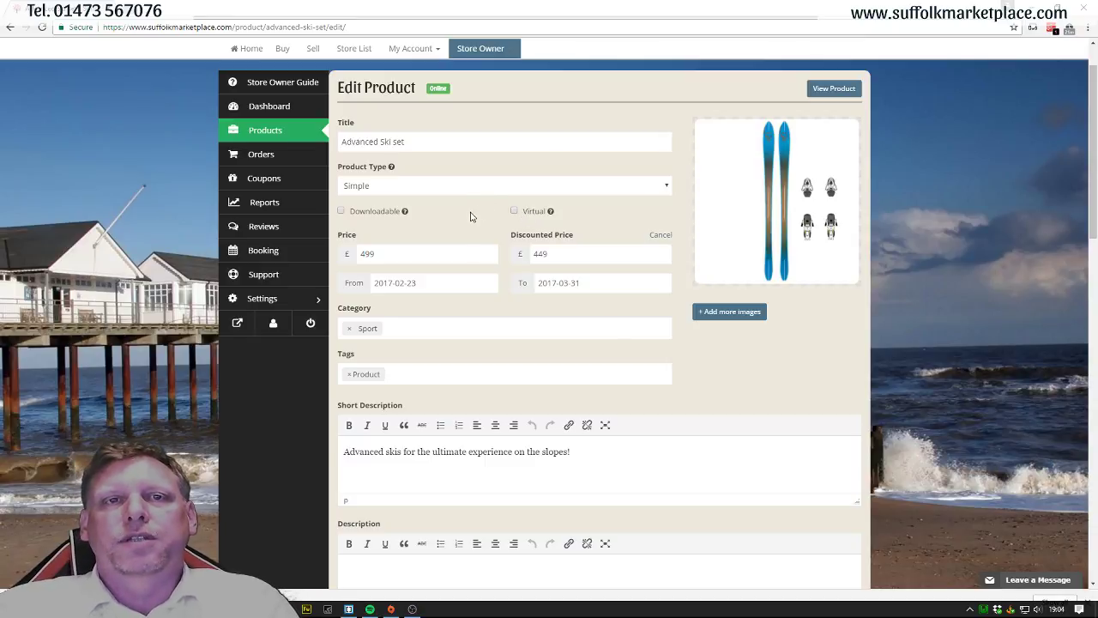
Step: Enter the description "For the advanced skier who is looking for speed over turns and control!!" with a second paragraph "They are the best...."
scroll(471, 216, down, 2)
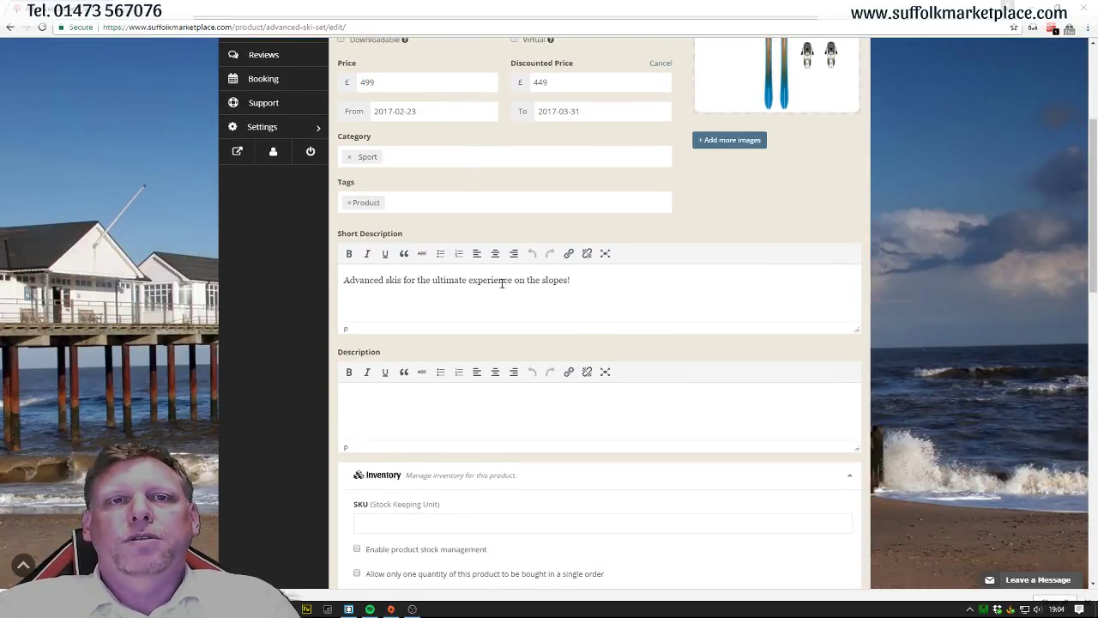
scroll(417, 283, down, 1)
click(417, 338)
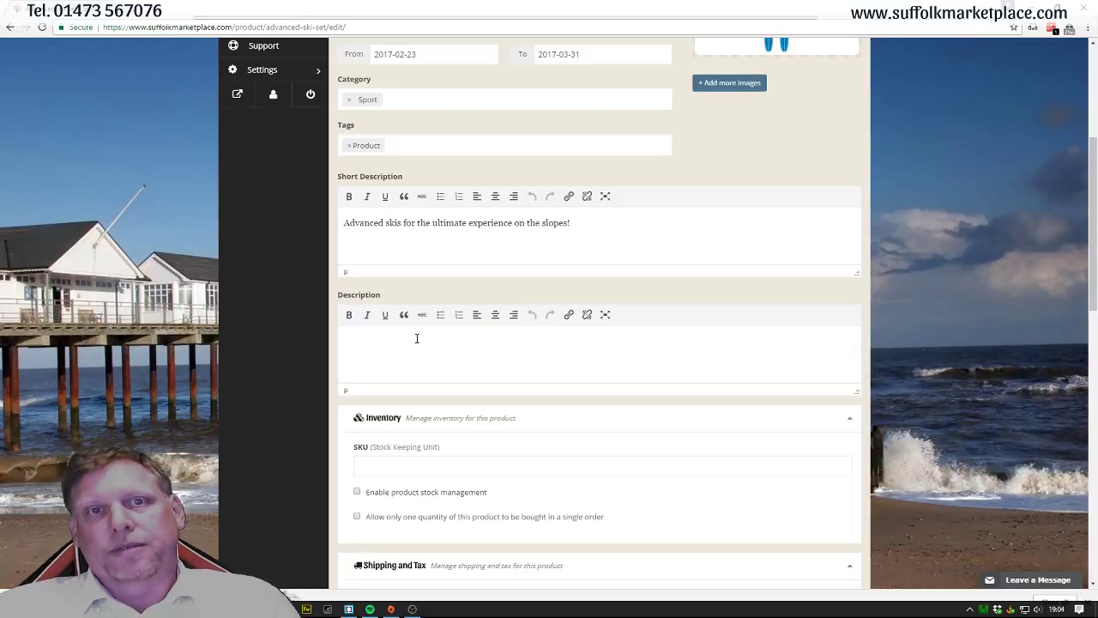
text(For the advacned)
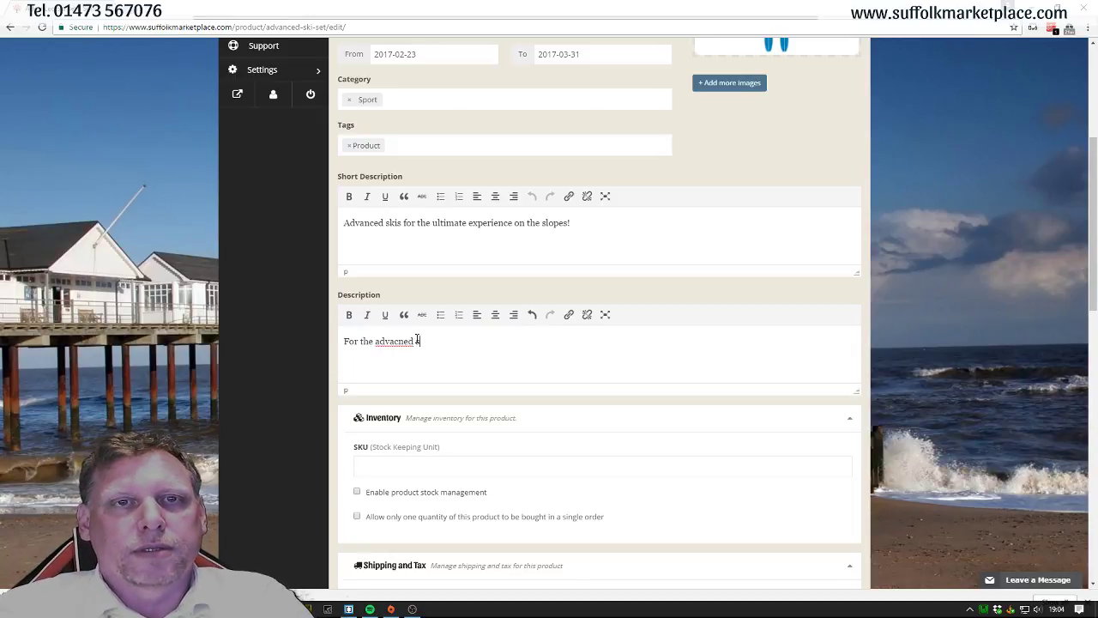
key(BackSpace)
key(BackSpace)
key(BackSpace)
key(BackSpace)
text(anced skier)
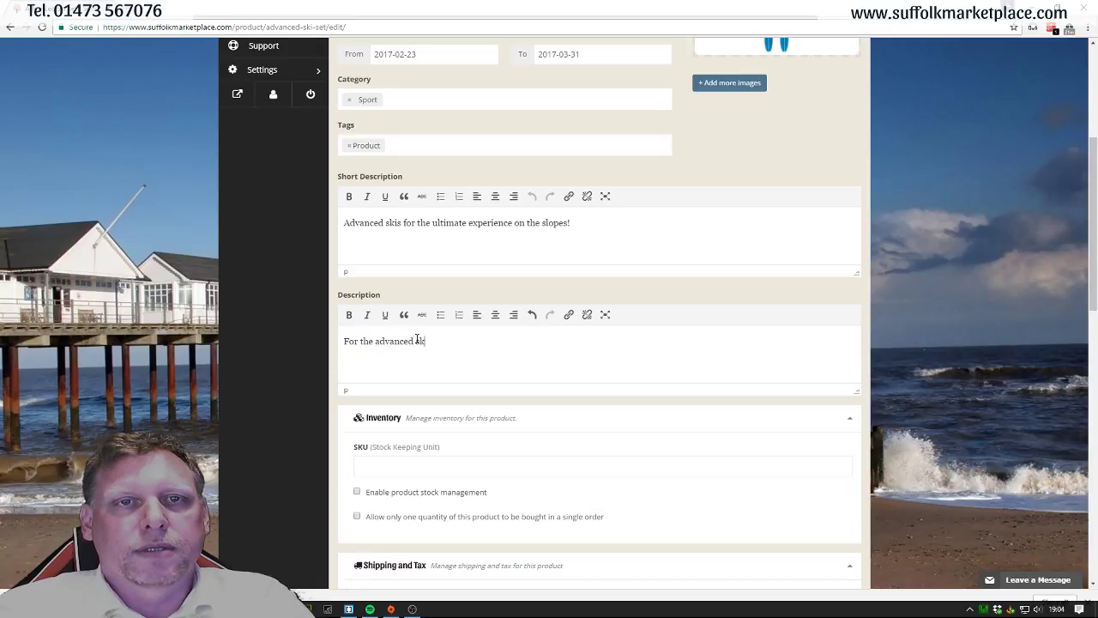
text( who is loo)
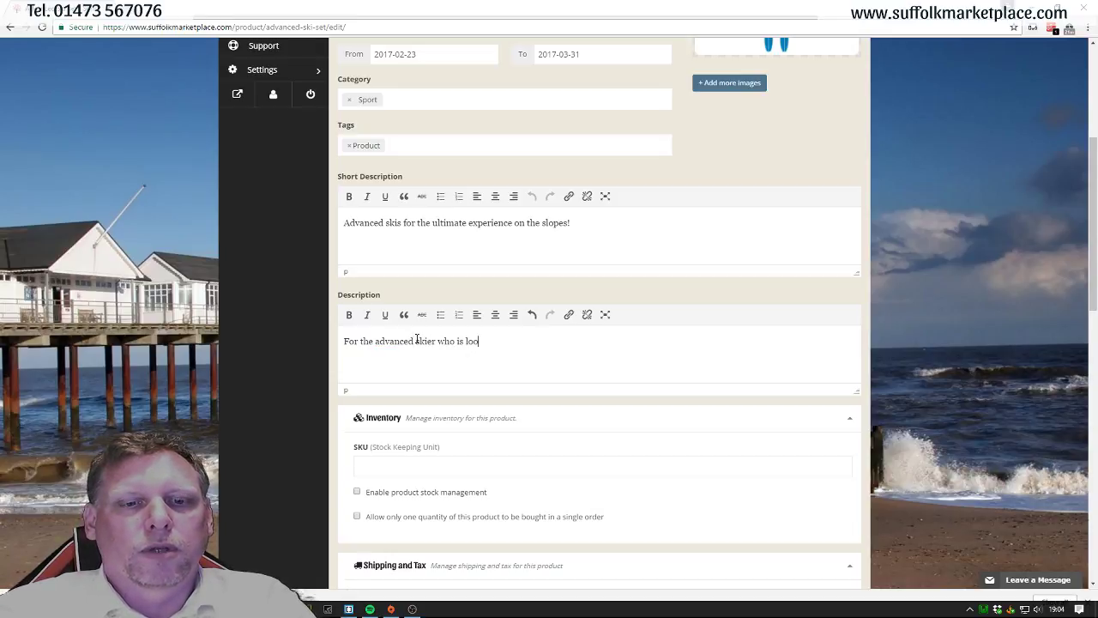
text(king for speed)
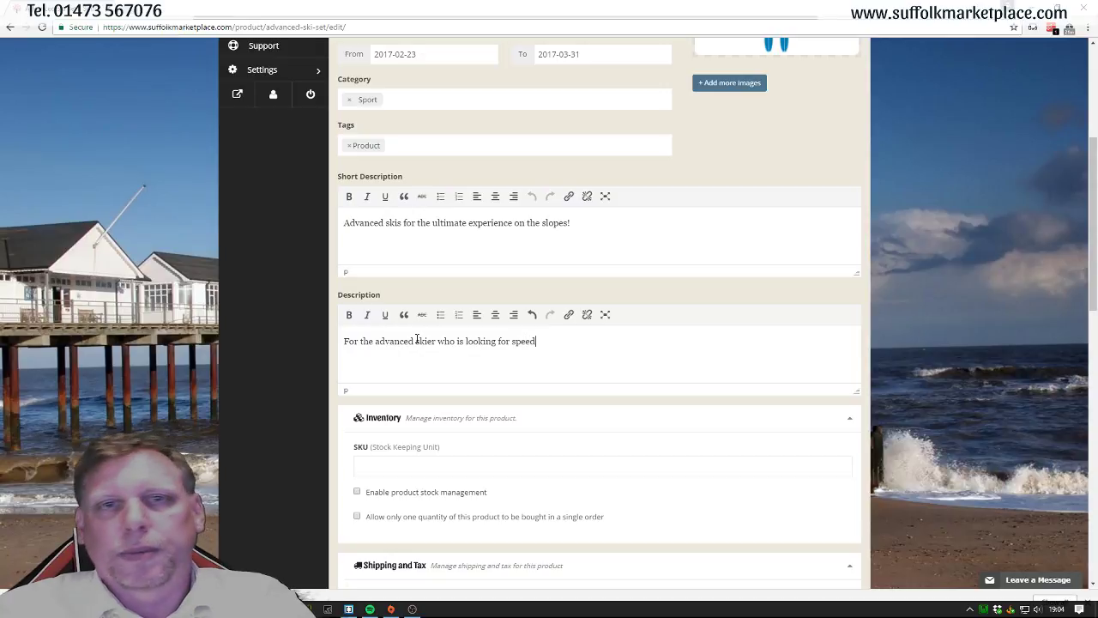
text( over turns a)
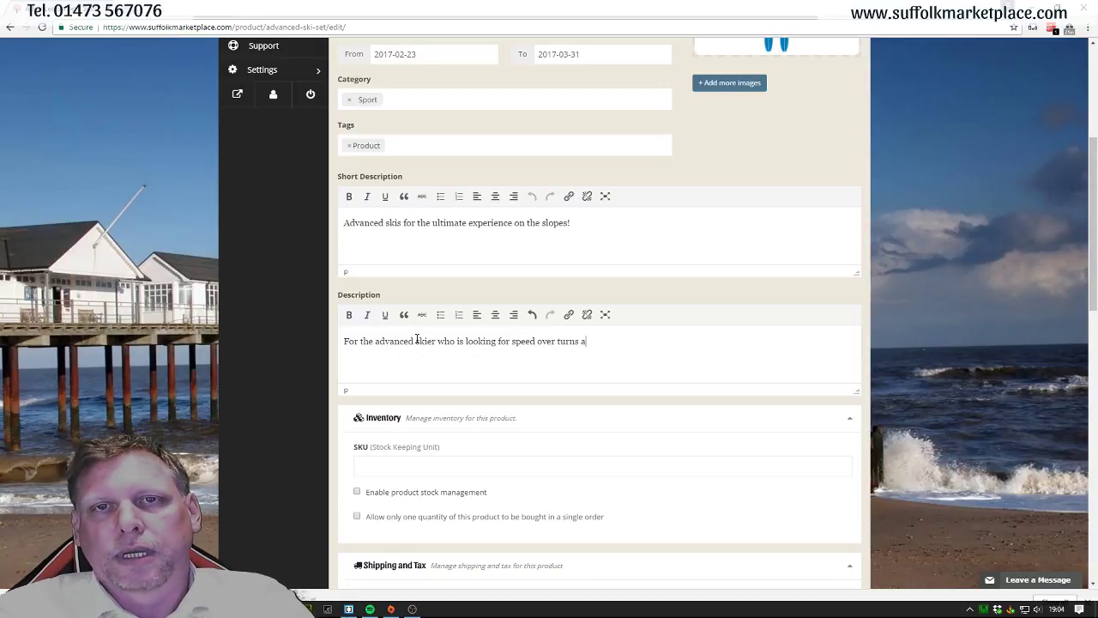
text(nd control!!)
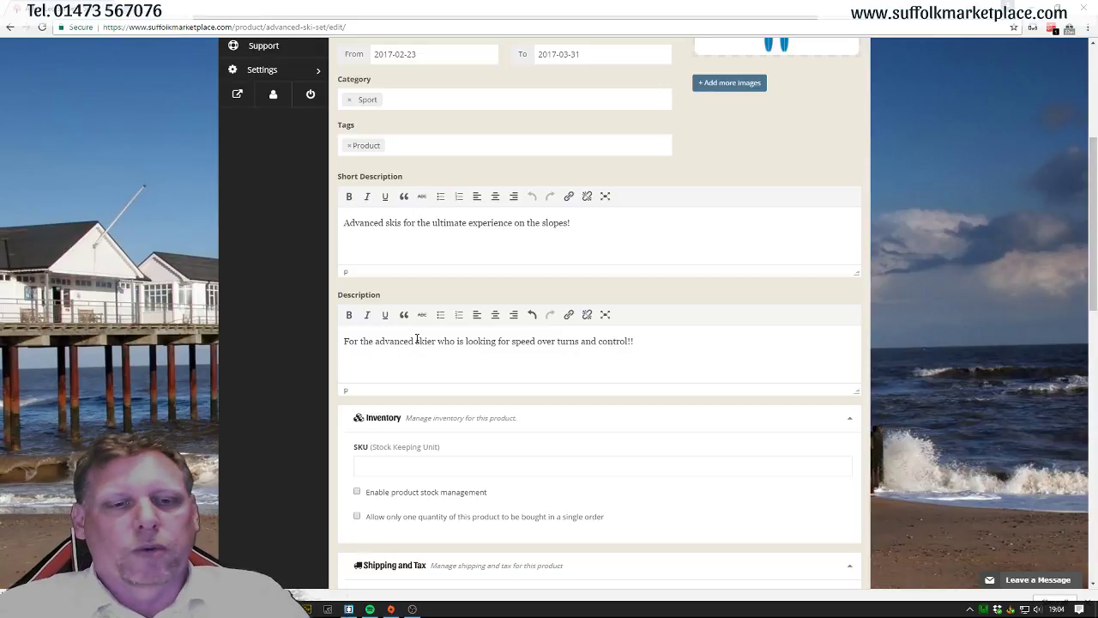
text(They are the best)
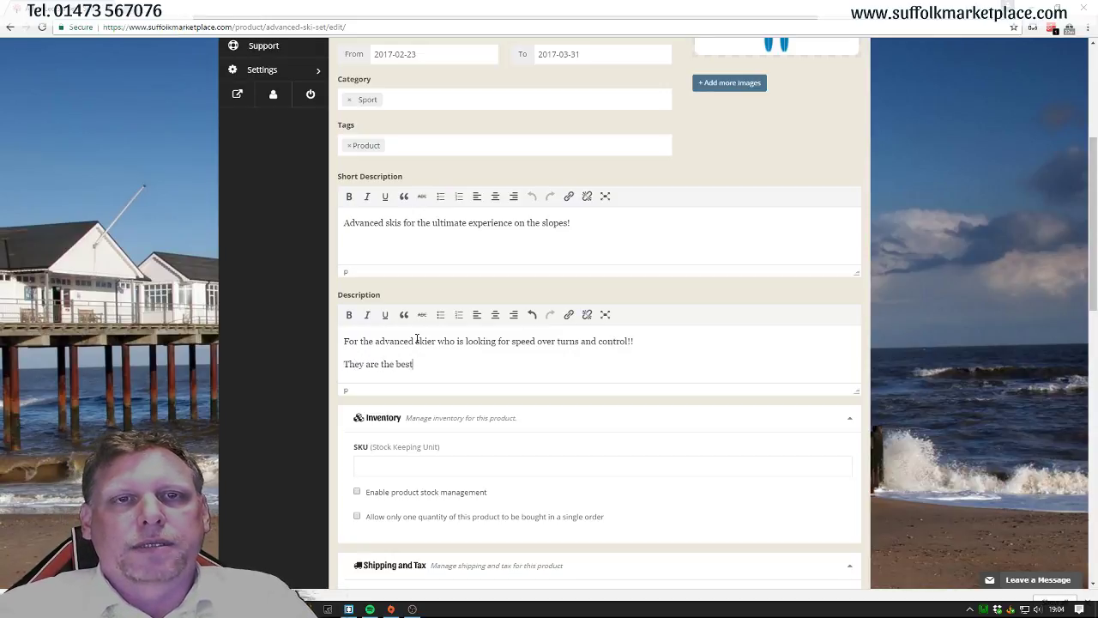
text(....)
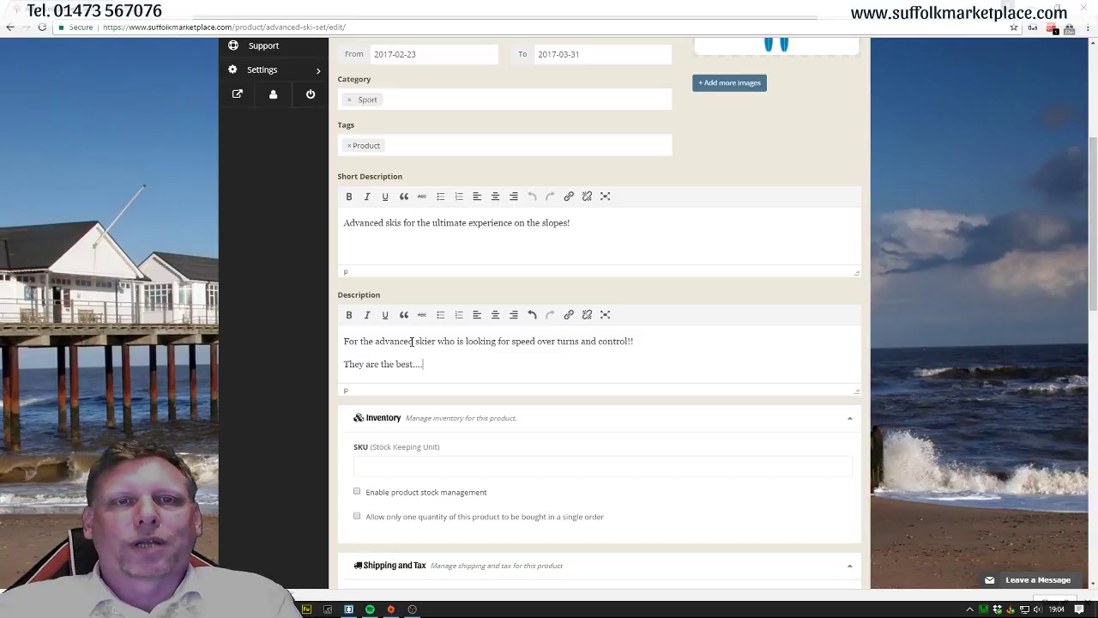
Step: Set the SKU to SKI1 and enable product stock management with a quantity of 5
scroll(413, 341, down, 2)
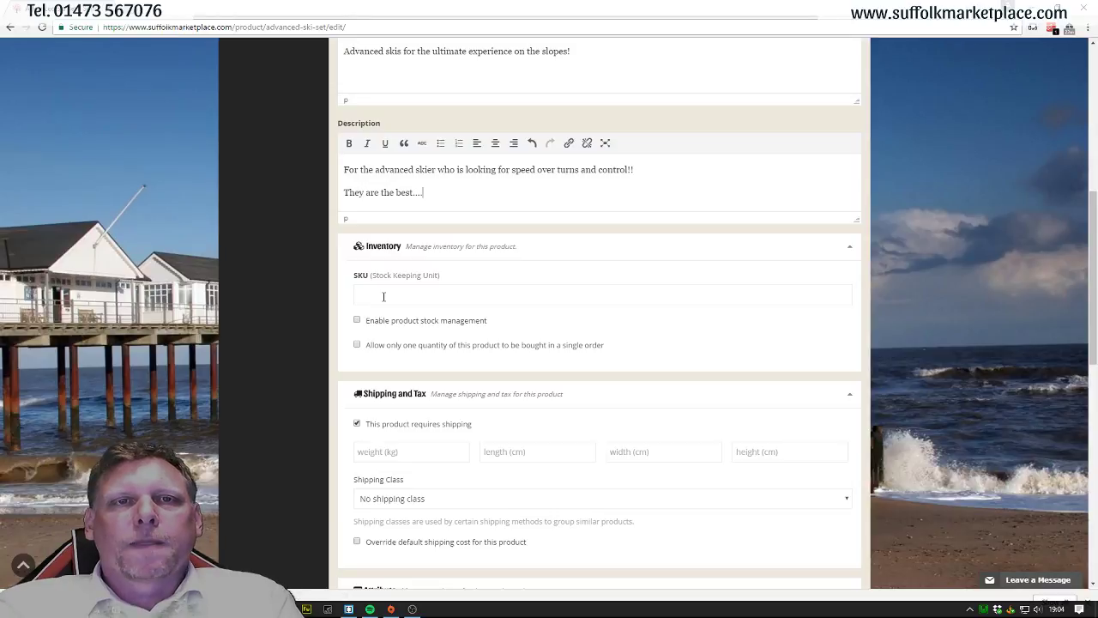
click(384, 296)
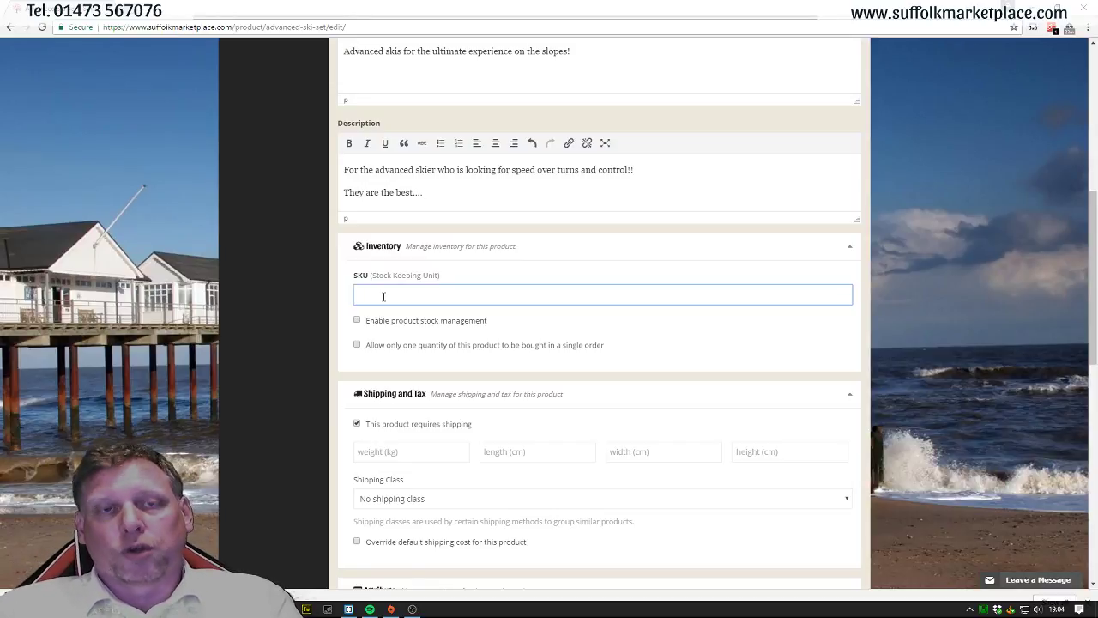
text(SKI1)
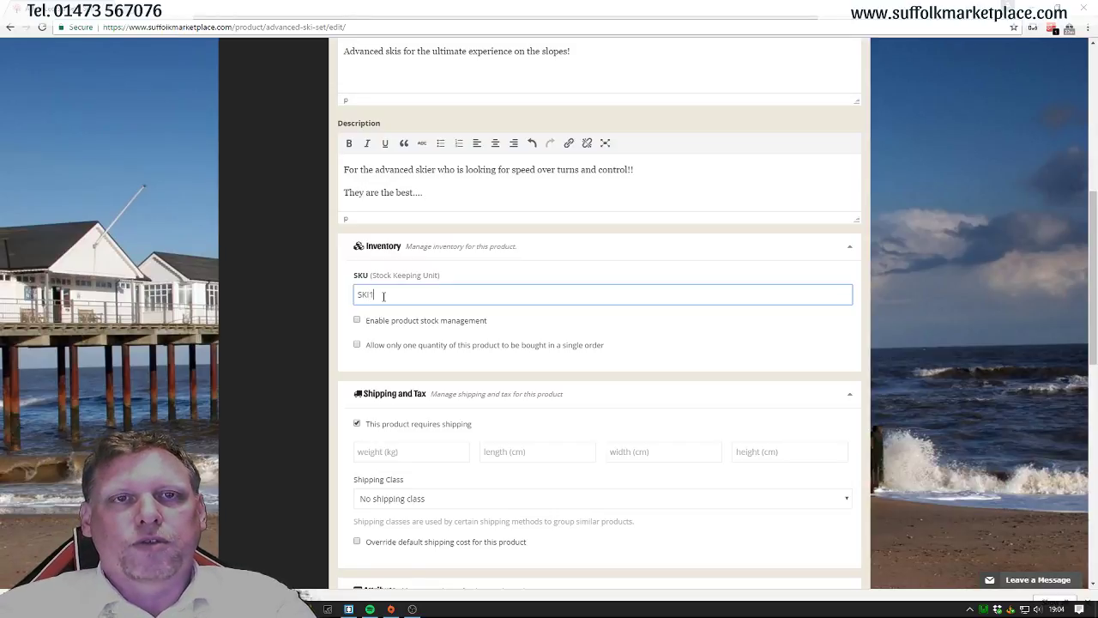
click(356, 319)
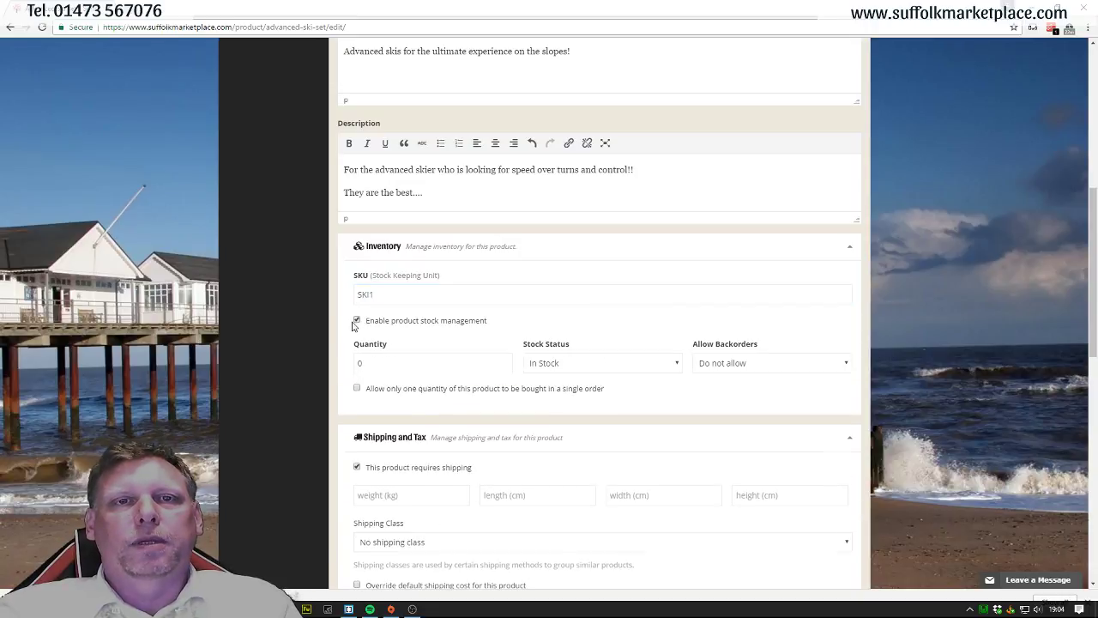
scroll(345, 328, down, 1)
double_click(359, 306)
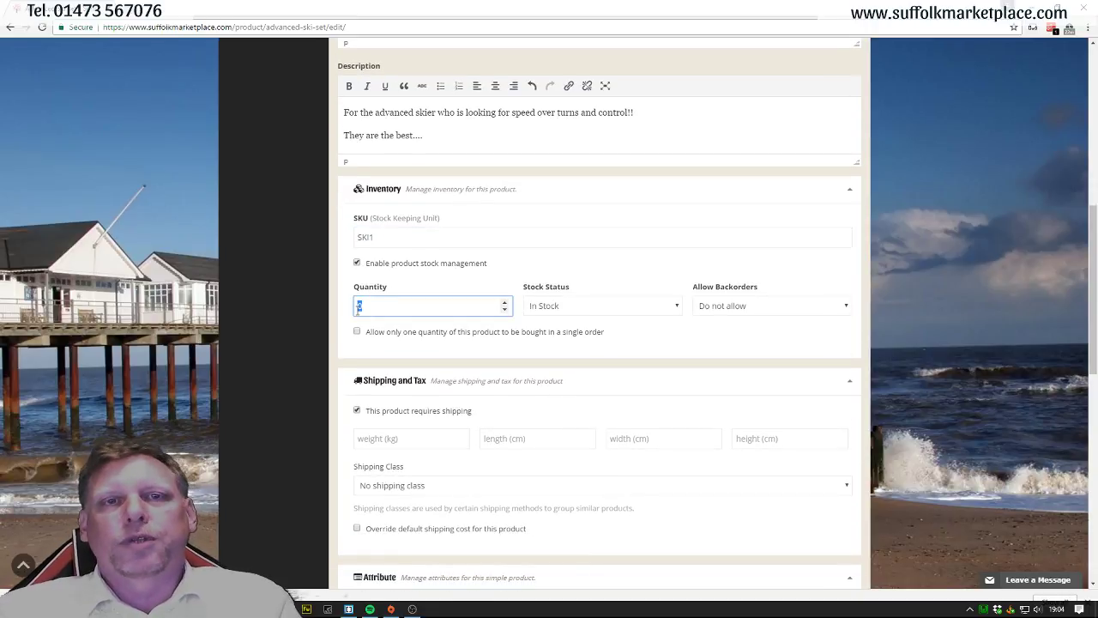
text(6)
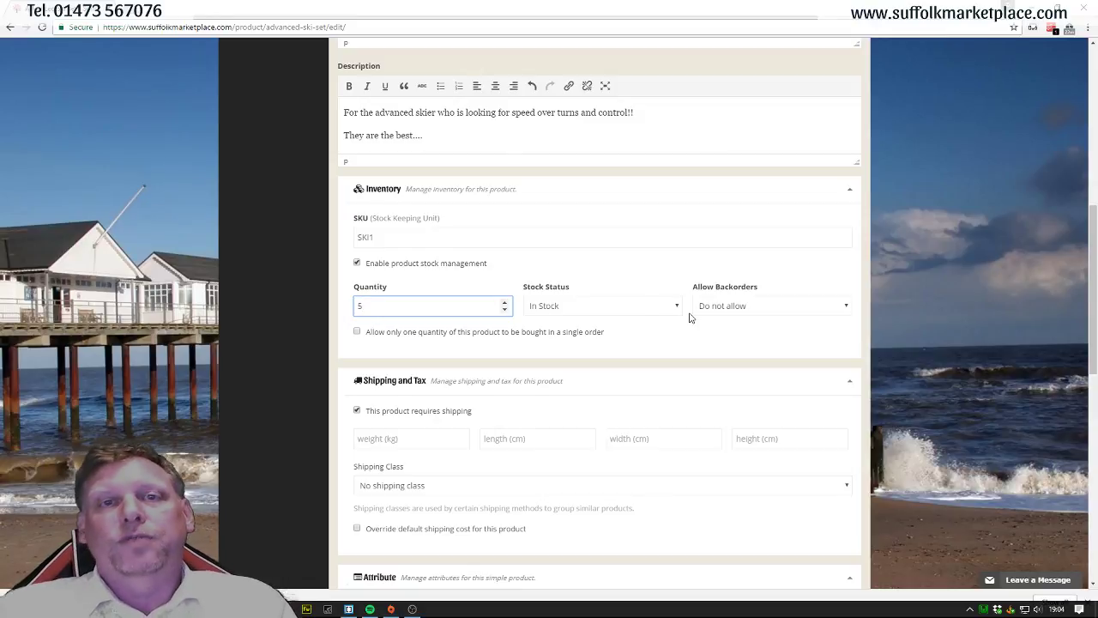
Step: Set the shipping weight to 5 kg, length 200 cm, width 40 cm and height 30 cm, with the Courier shipping class
scroll(637, 297, down, 2)
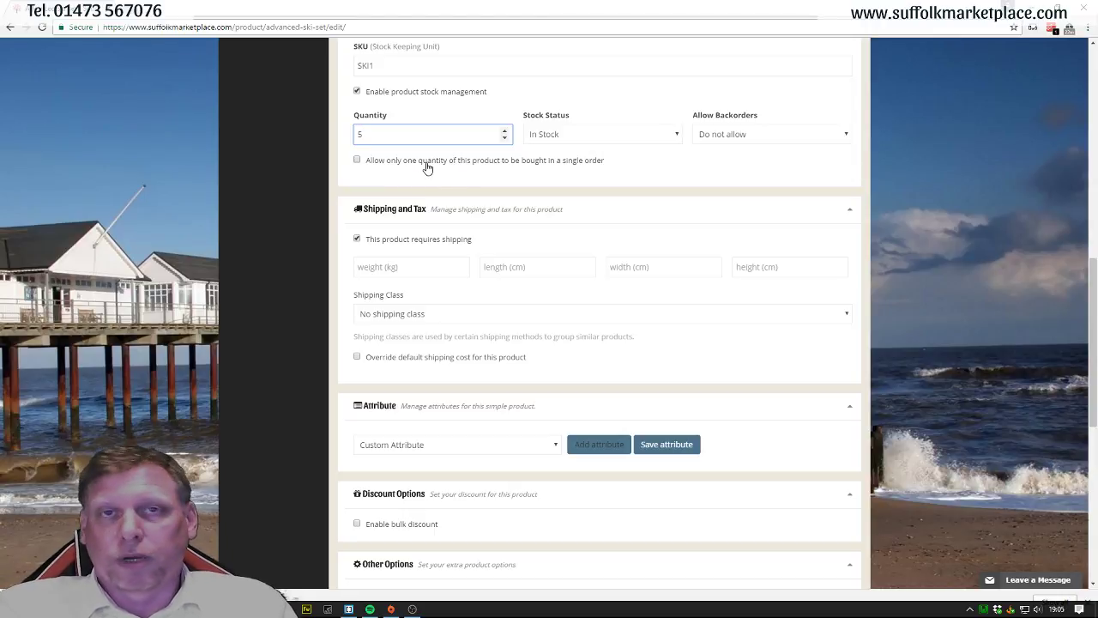
scroll(429, 167, down, 1)
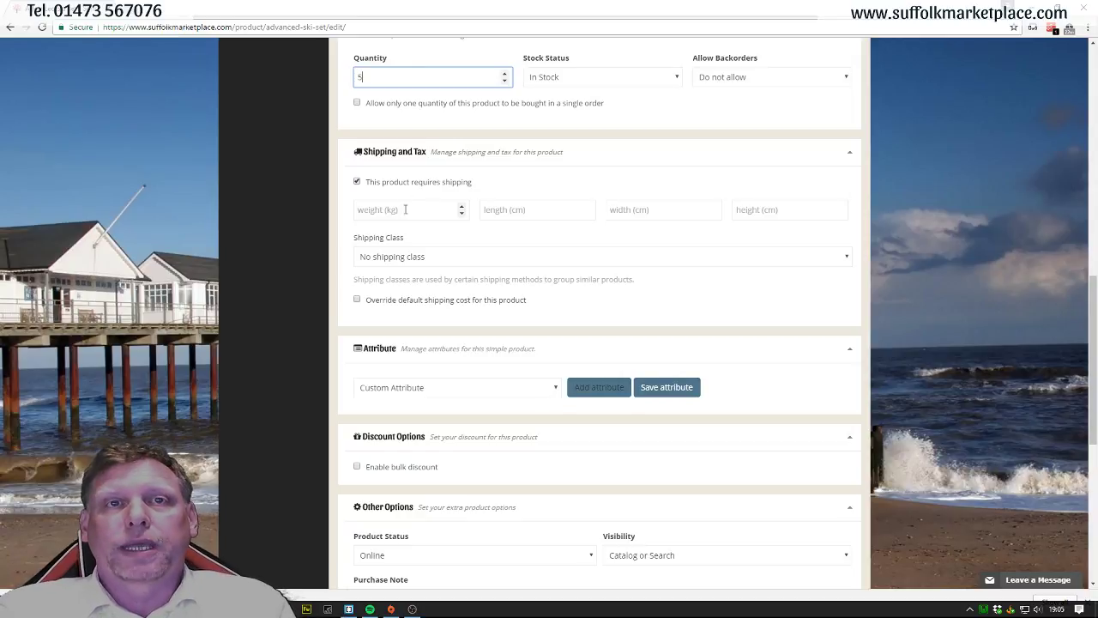
click(410, 208)
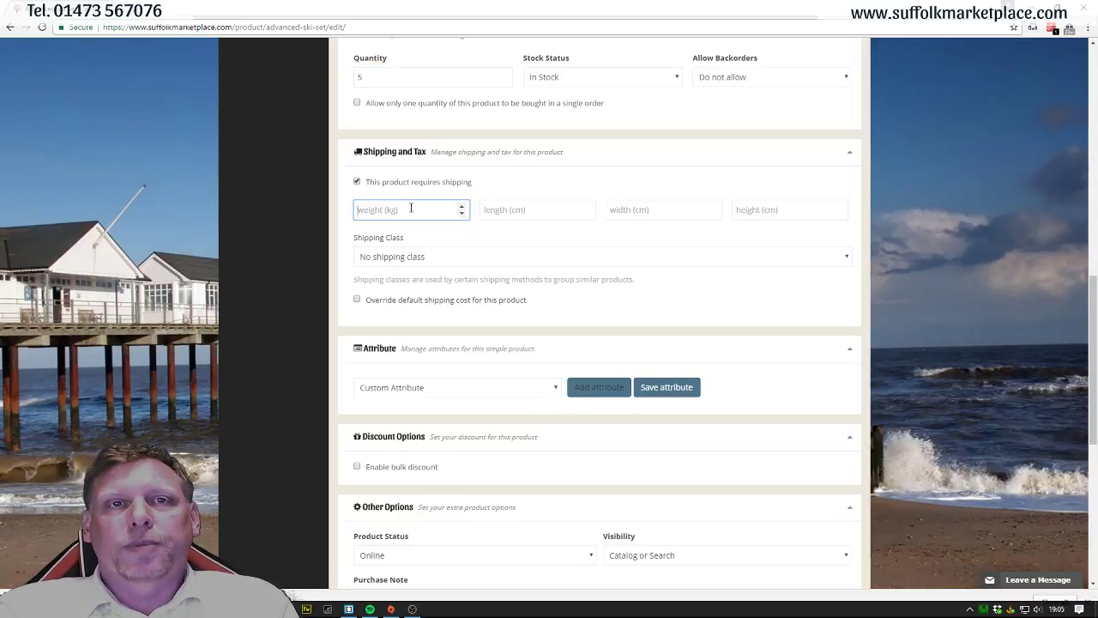
text(5)
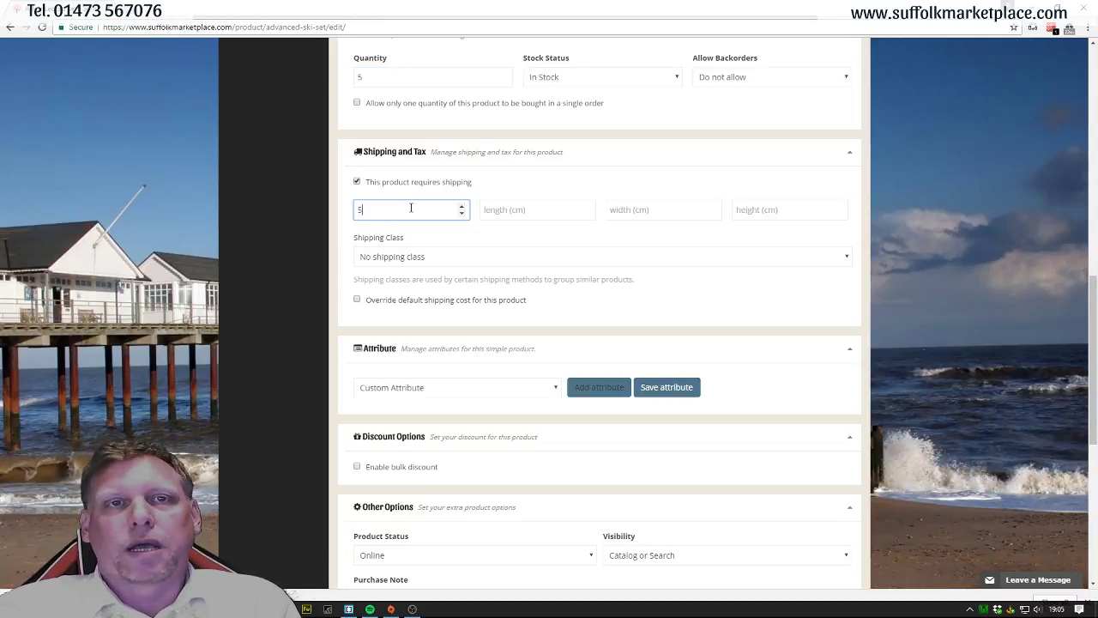
click(486, 210)
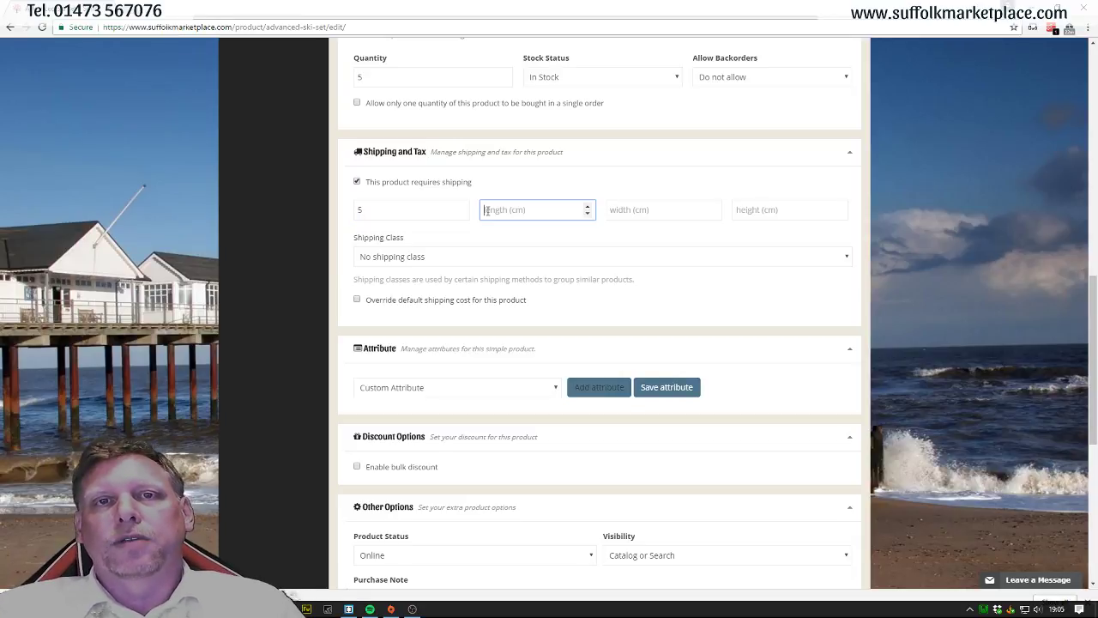
text(200)
click(646, 209)
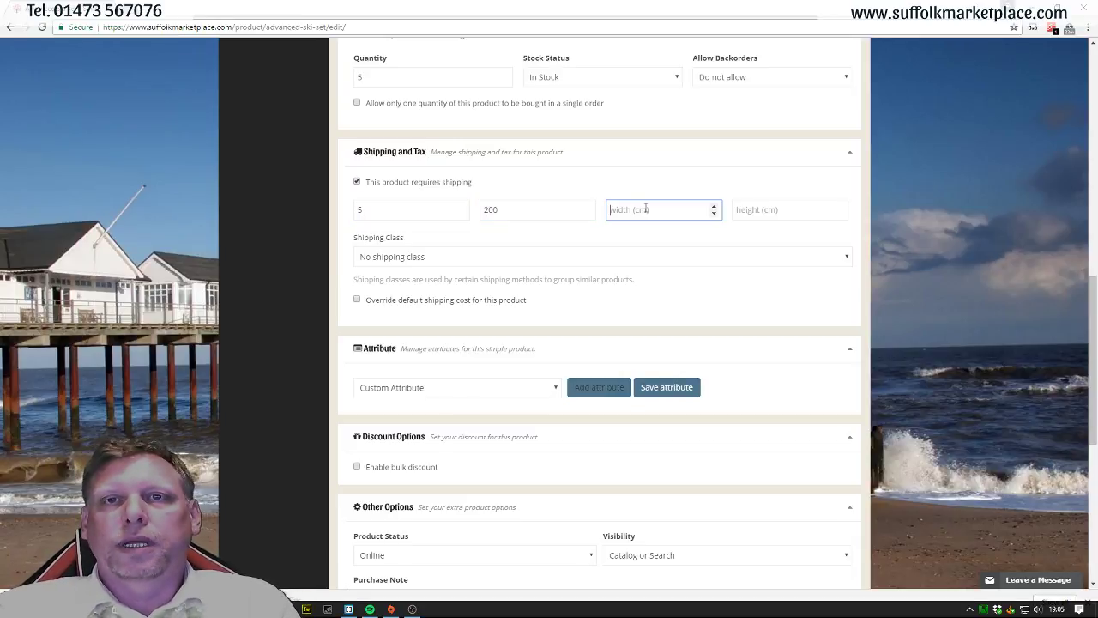
text(40)
click(790, 207)
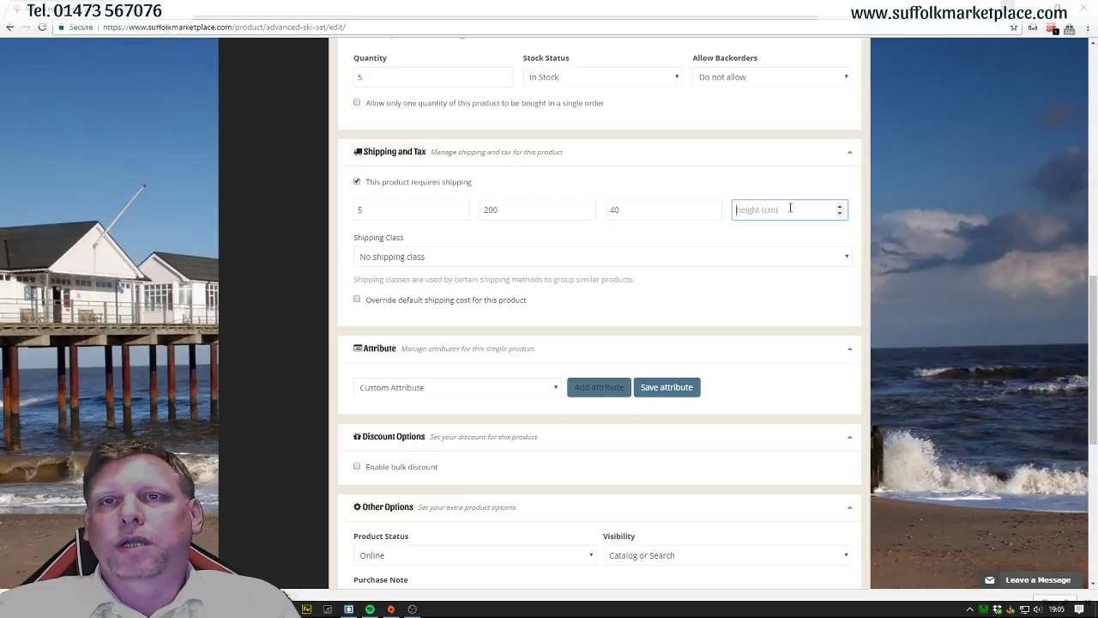
text(30)
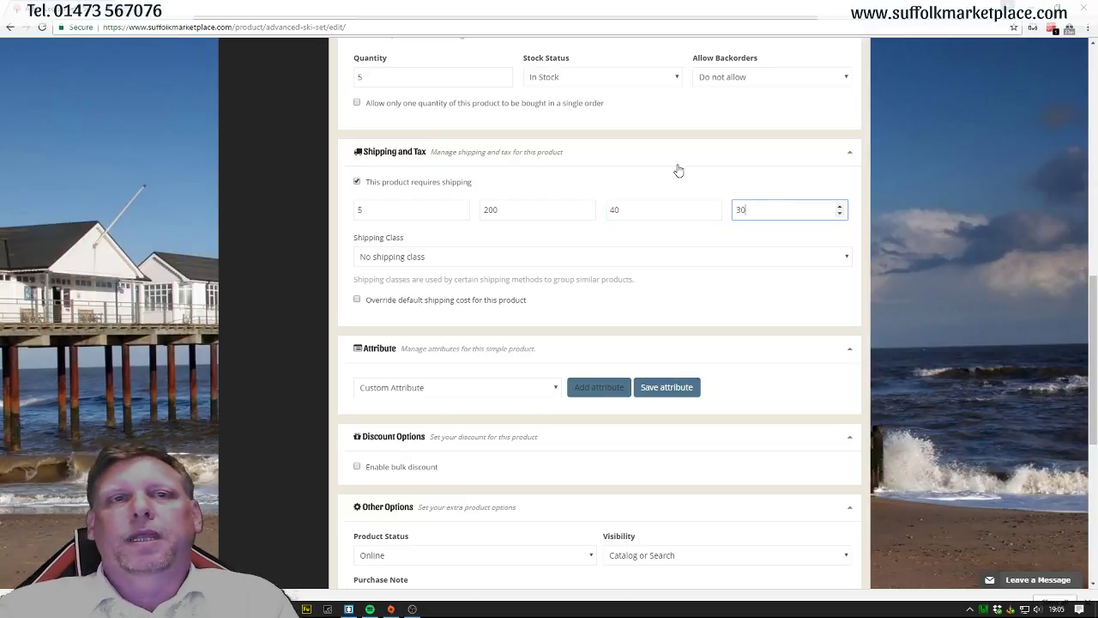
click(391, 257)
click(396, 310)
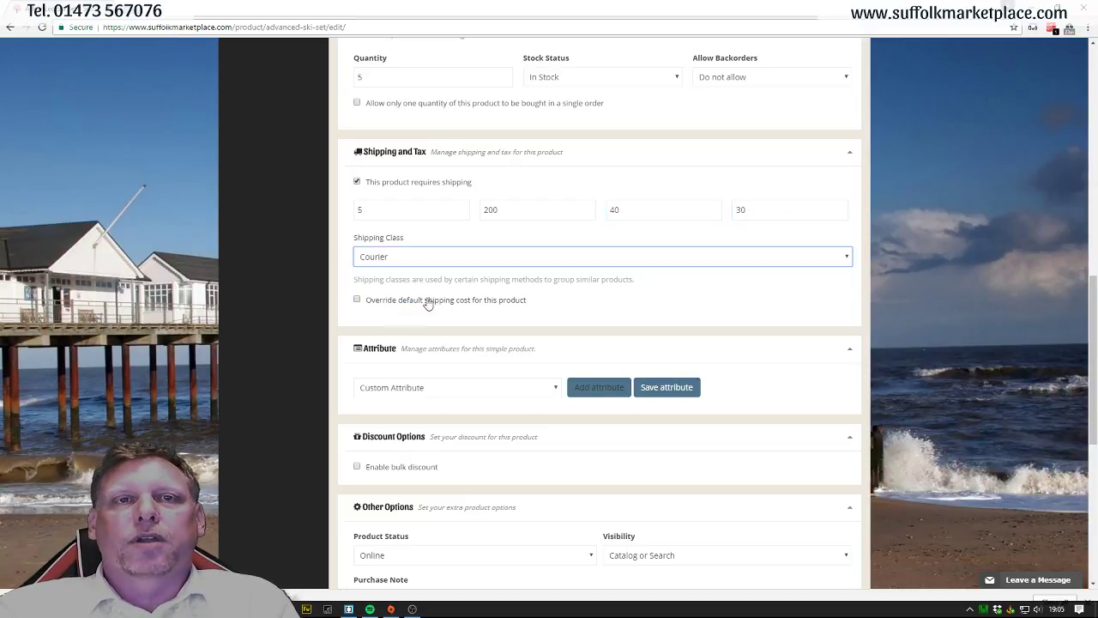
Step: Override the default shipping cost with an additional cost of 14.99 and a processing time of 3-5 business day
scroll(394, 300, down, 1)
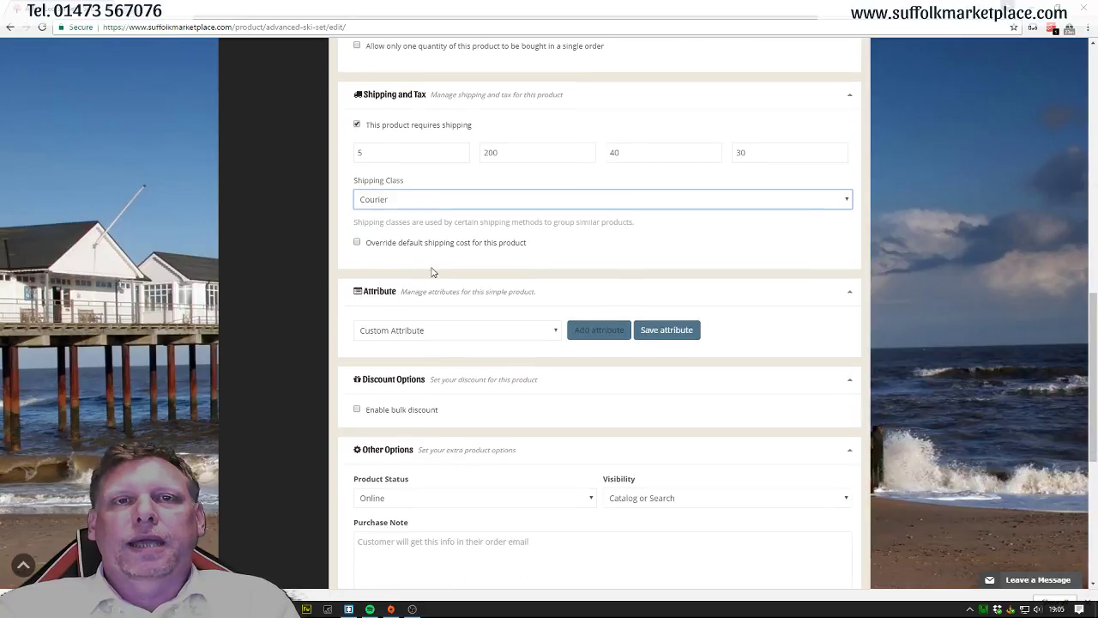
click(358, 243)
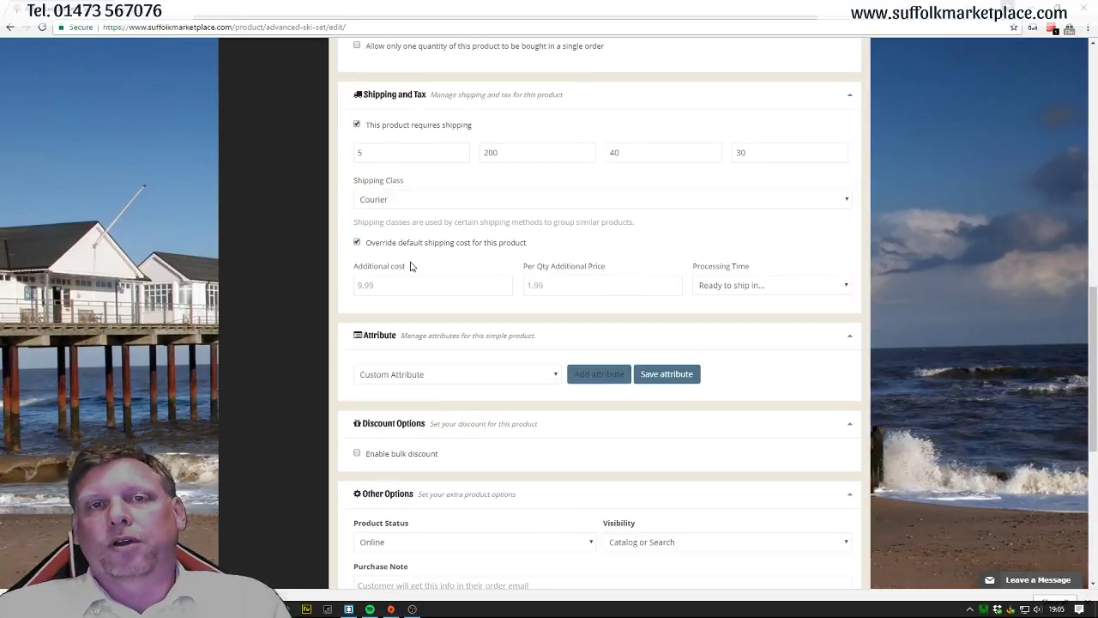
click(410, 280)
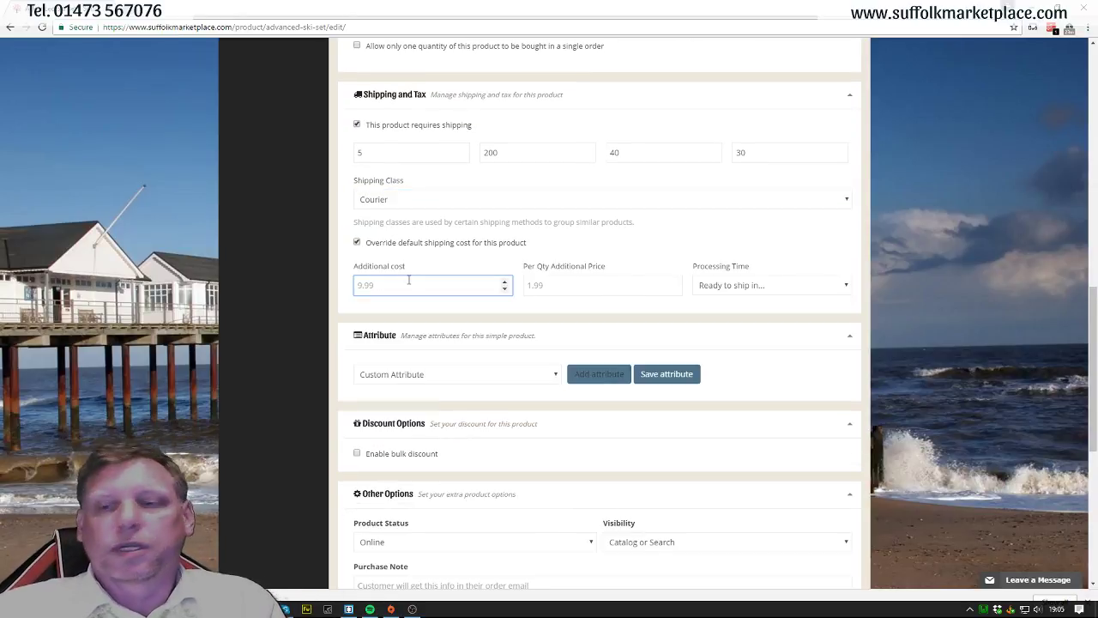
text(14.99)
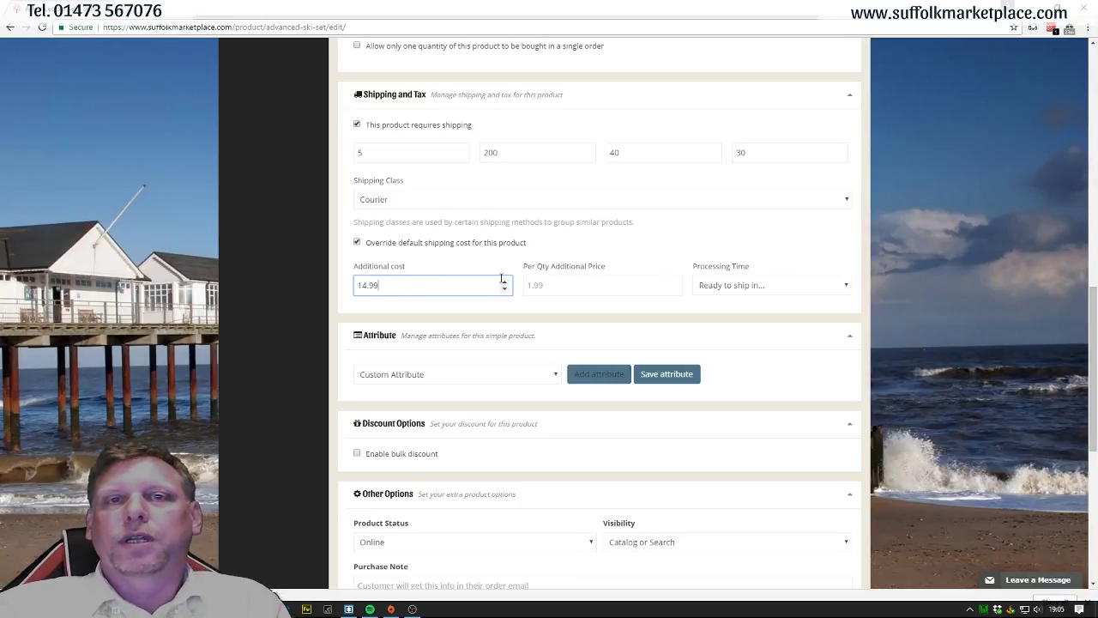
click(552, 285)
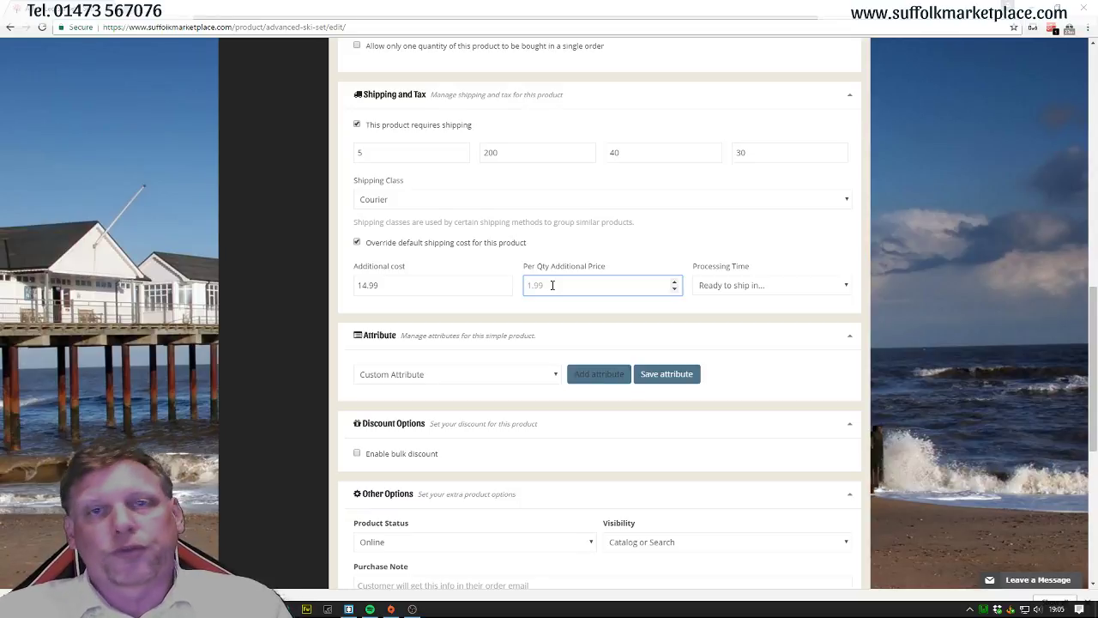
click(759, 285)
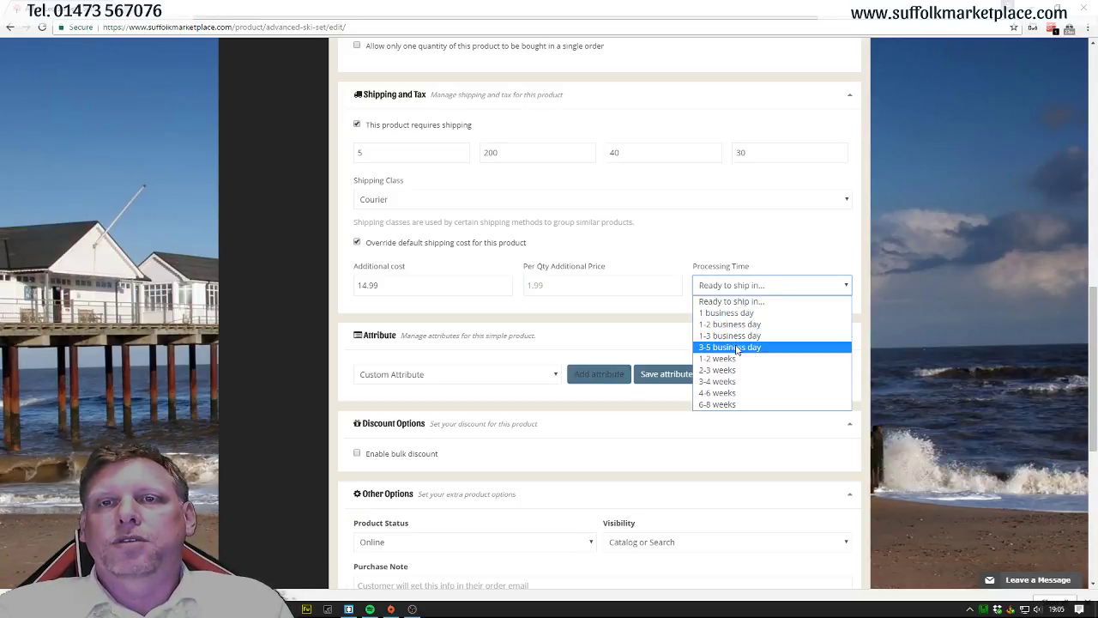
click(738, 346)
Step: Enable the bulk discount with a minimum quantity of 2 and a discount of 10%
scroll(881, 312, down, 2)
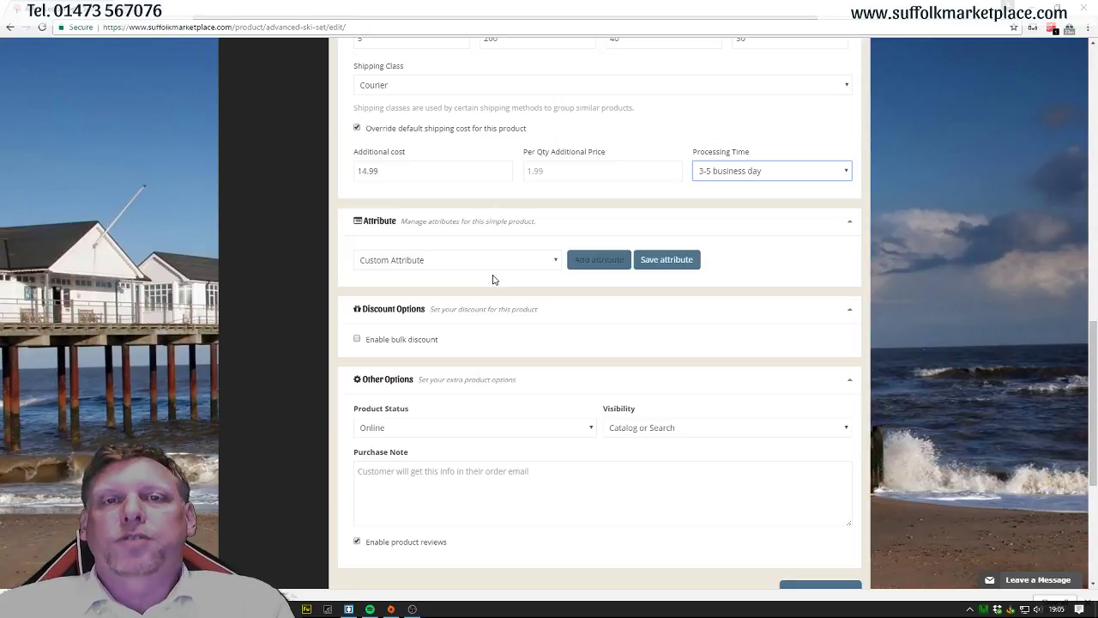
scroll(493, 279, down, 2)
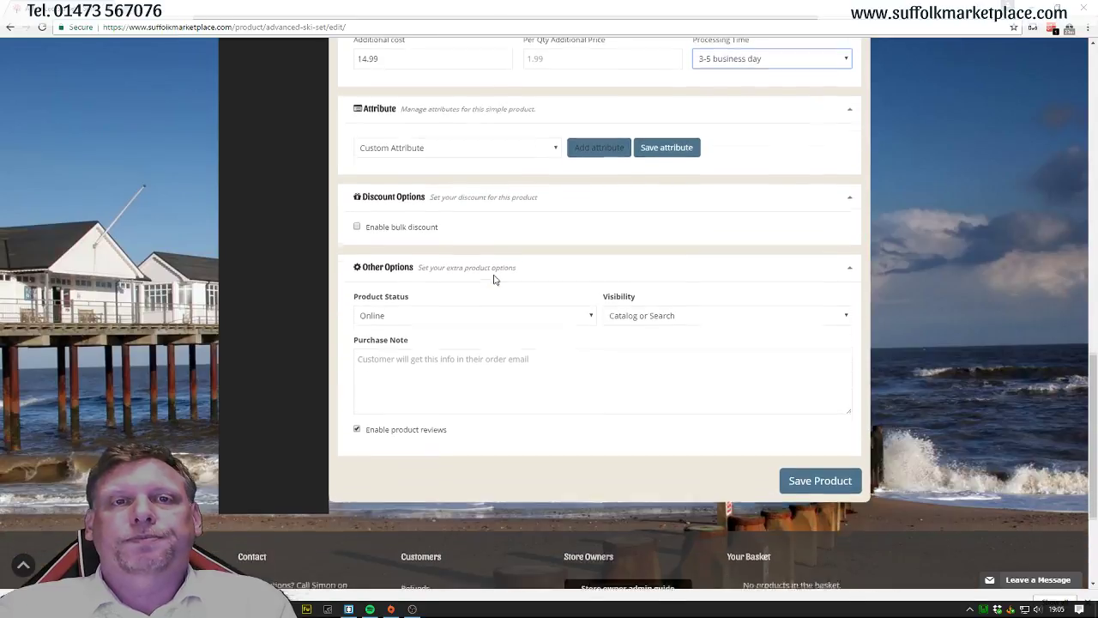
click(386, 225)
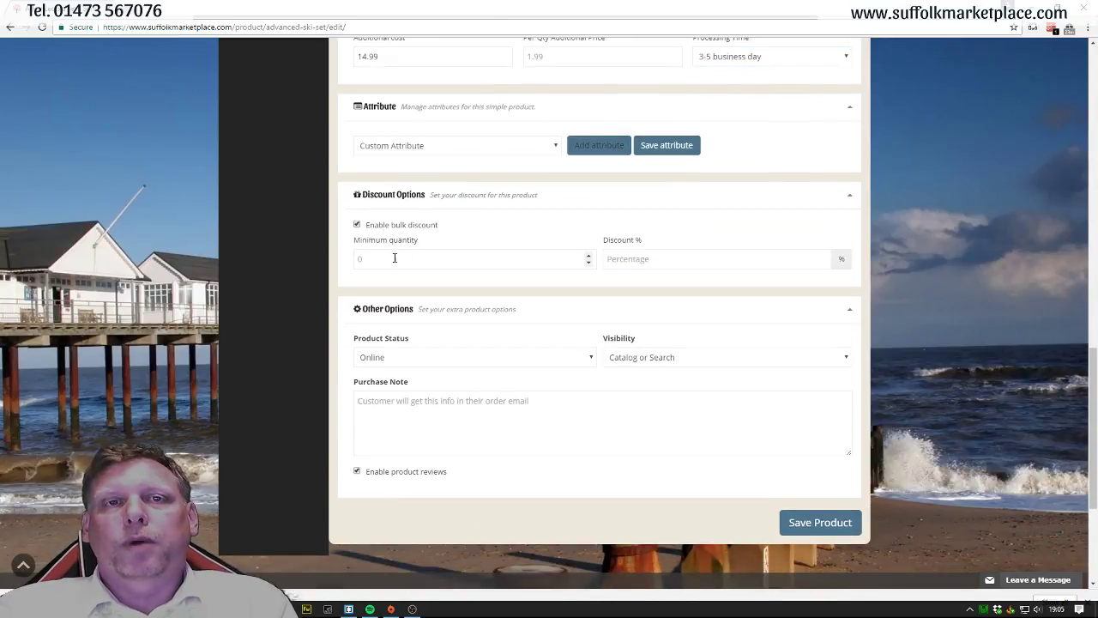
click(397, 257)
text(2)
click(611, 259)
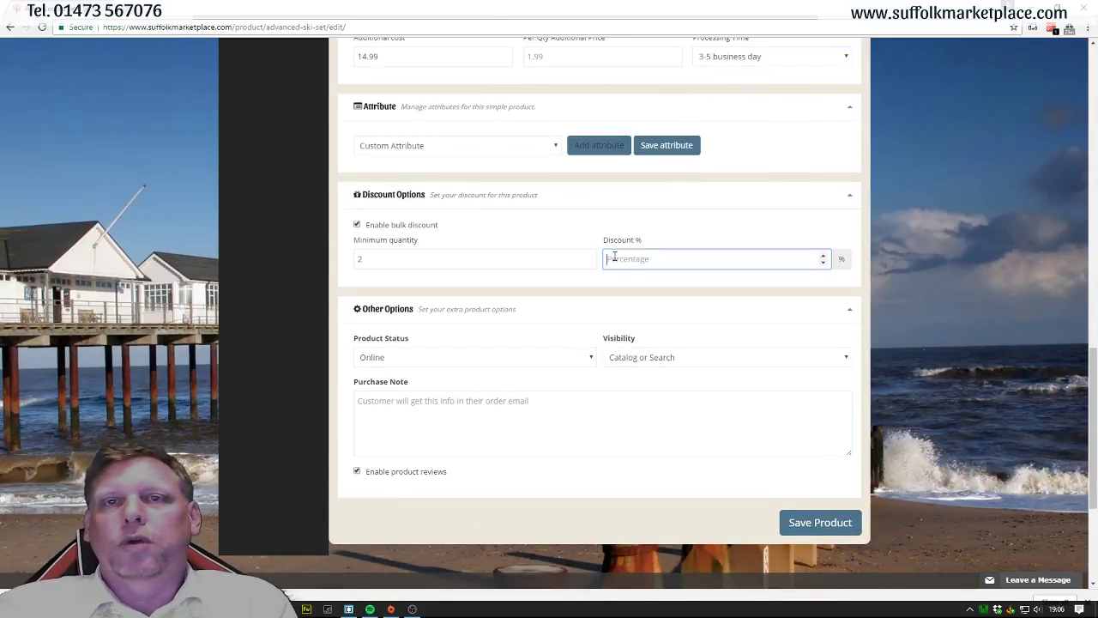
text(10)
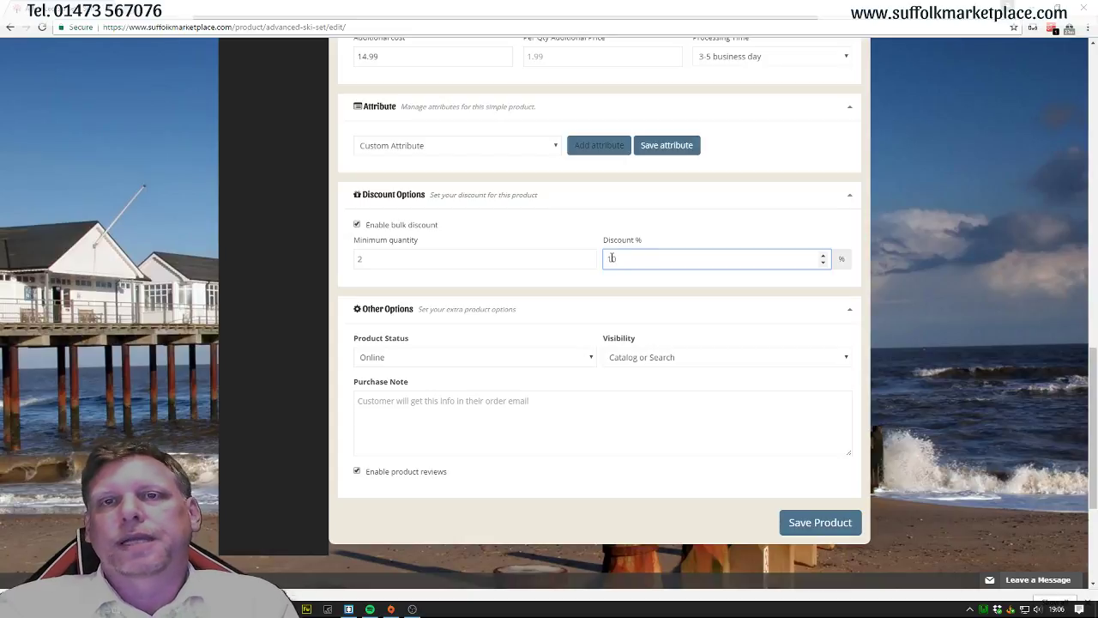
Step: Save the product with the purchase note "Thank you for your order - delivered by courier, if you are not in, instructions on re-delivery will be left for you."
scroll(542, 292, down, 3)
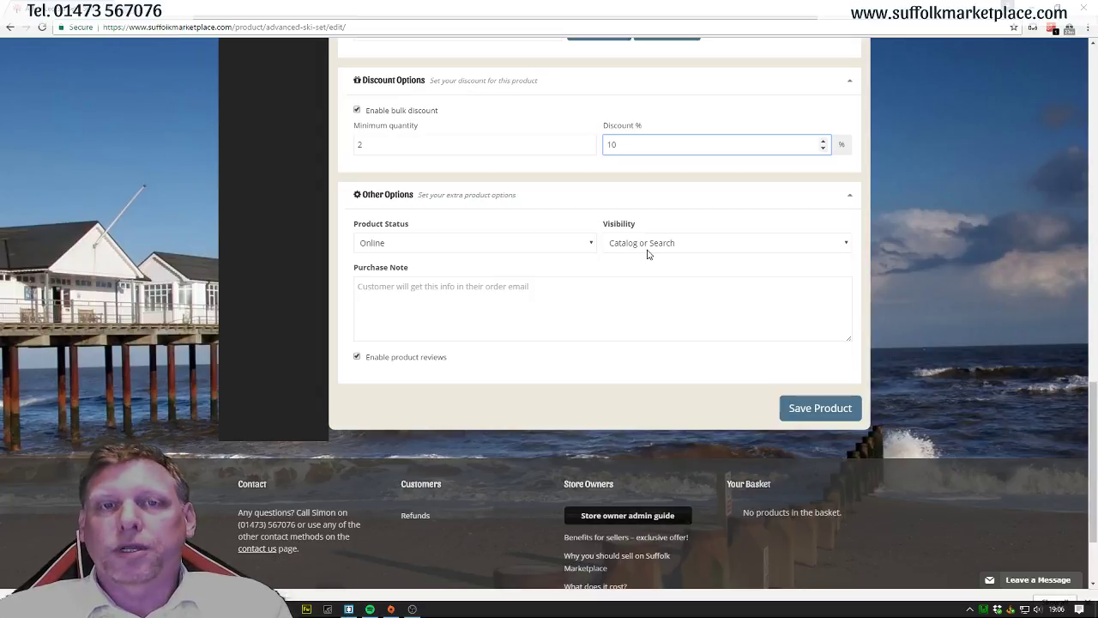
click(393, 326)
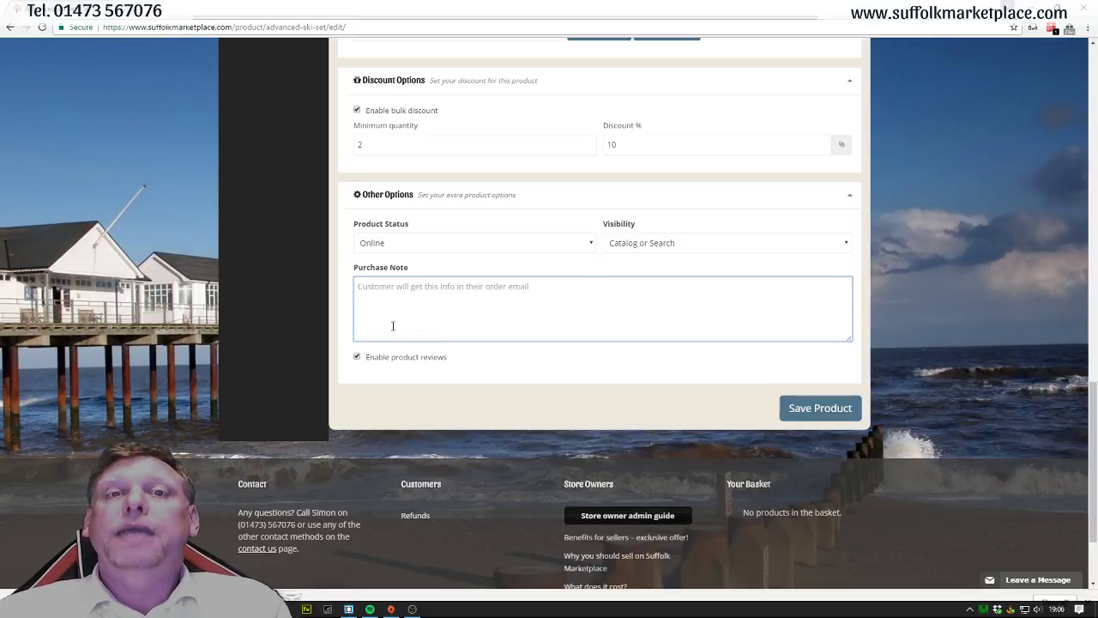
text(Thank y)
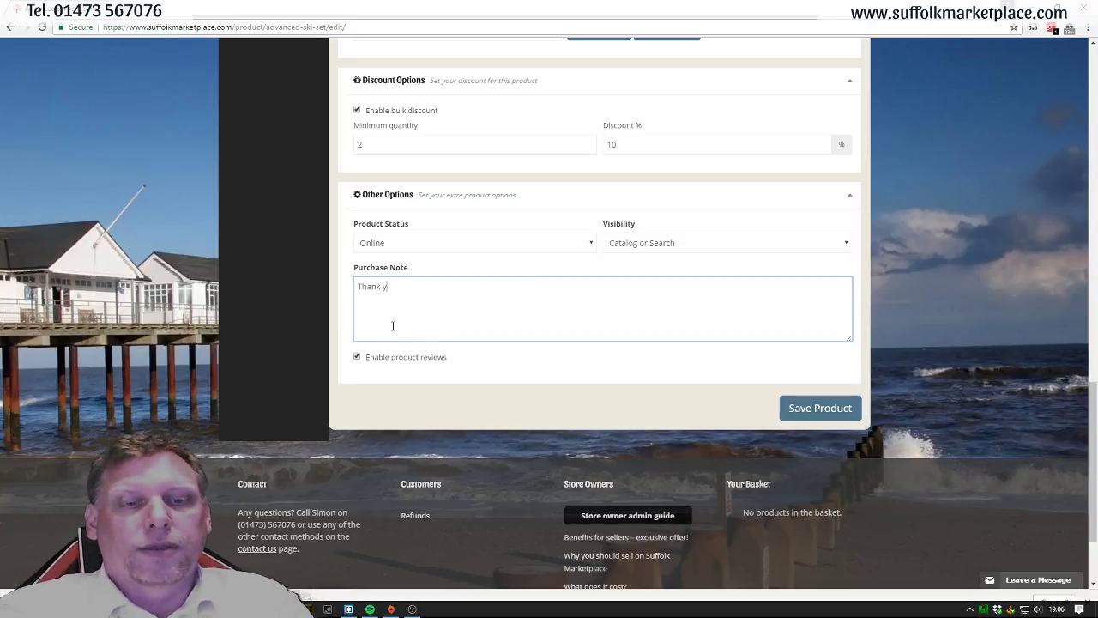
text(ou for your orde)
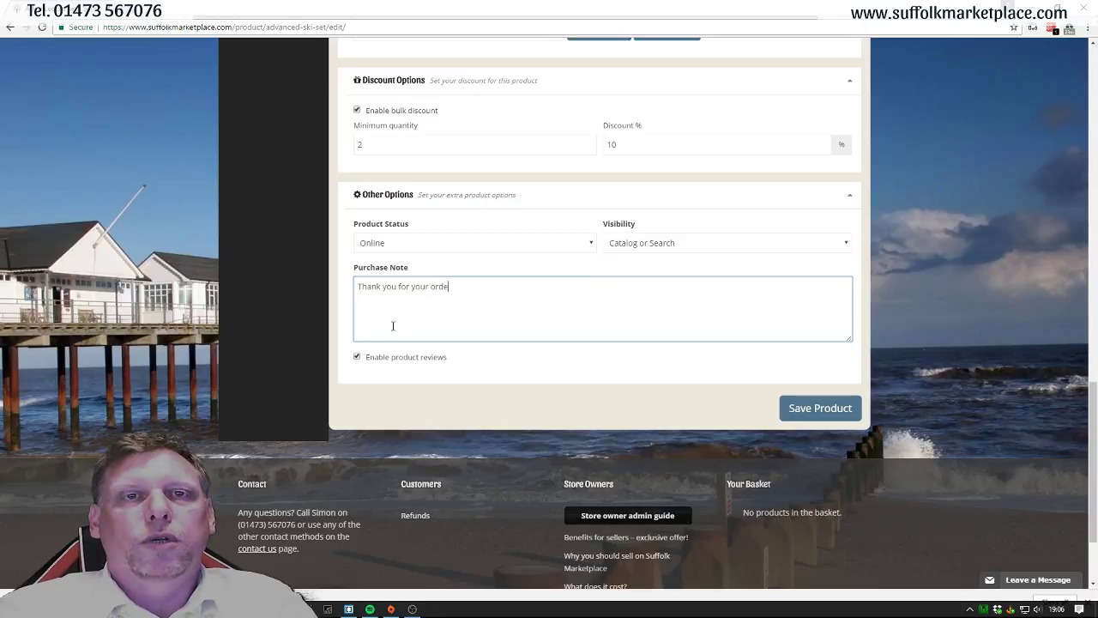
text(r - delive)
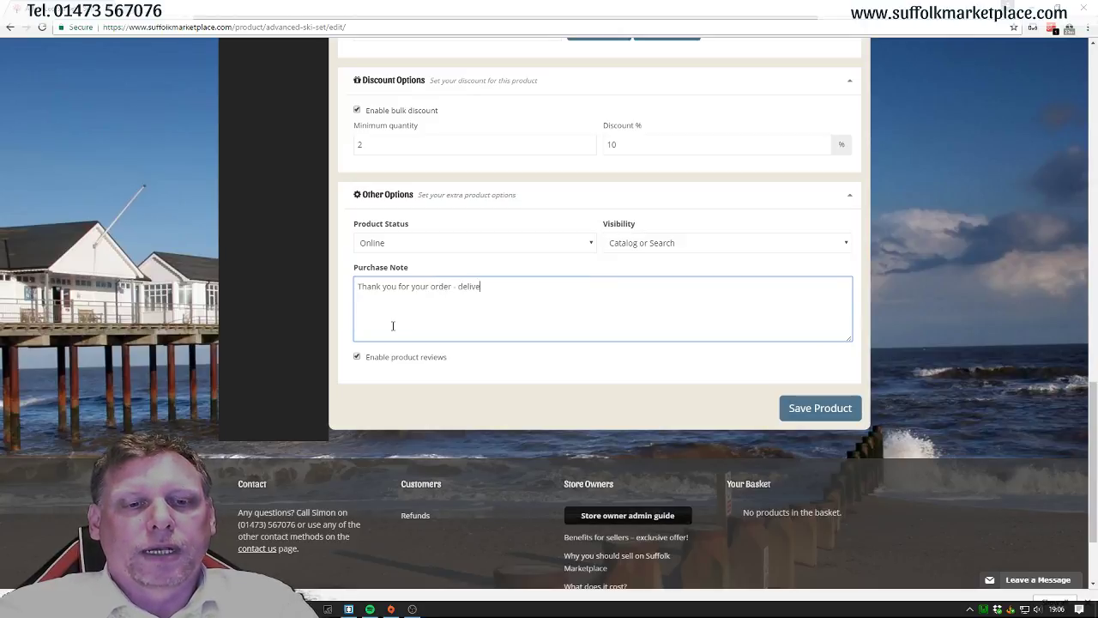
text(red by courier, if you are not in)
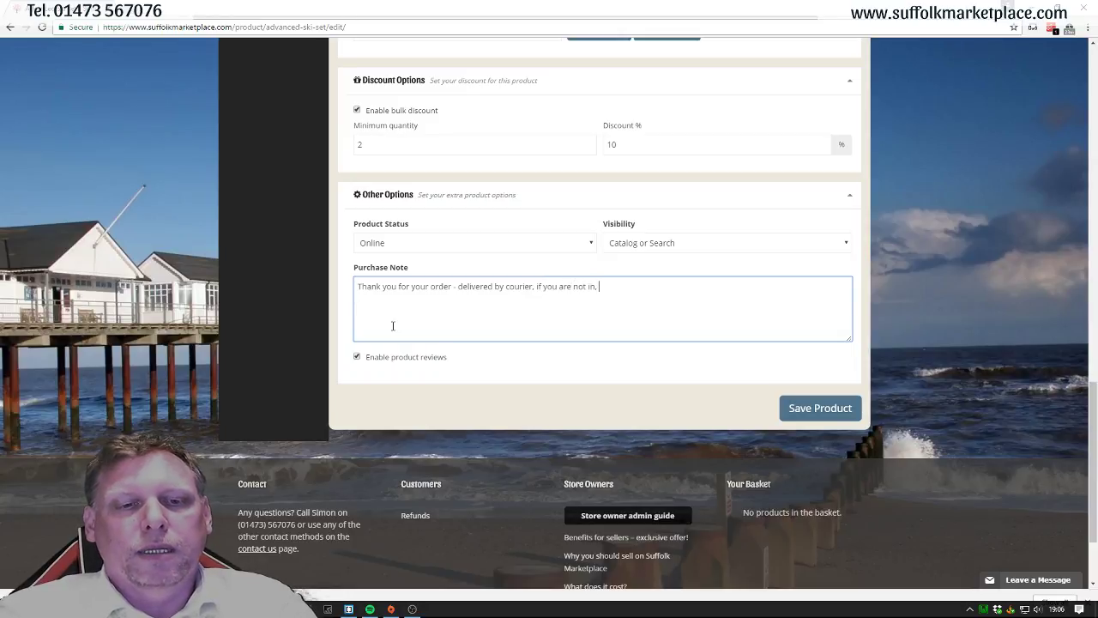
text(, instructions on )
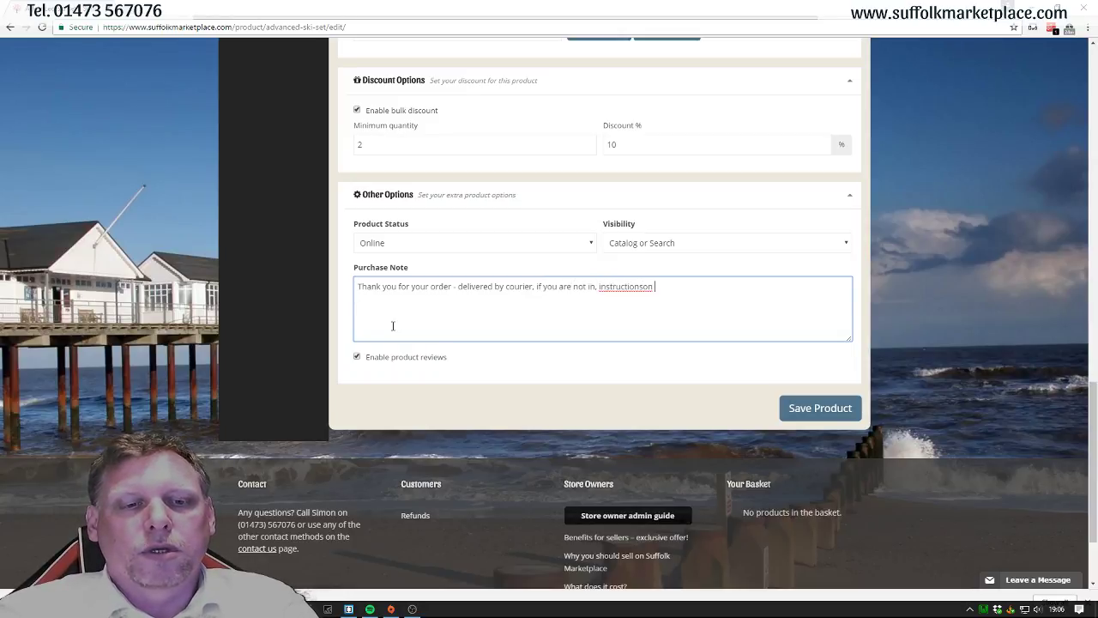
text(re)
key(Left)
key(Left)
key(Left)
key(Left)
key(Left)
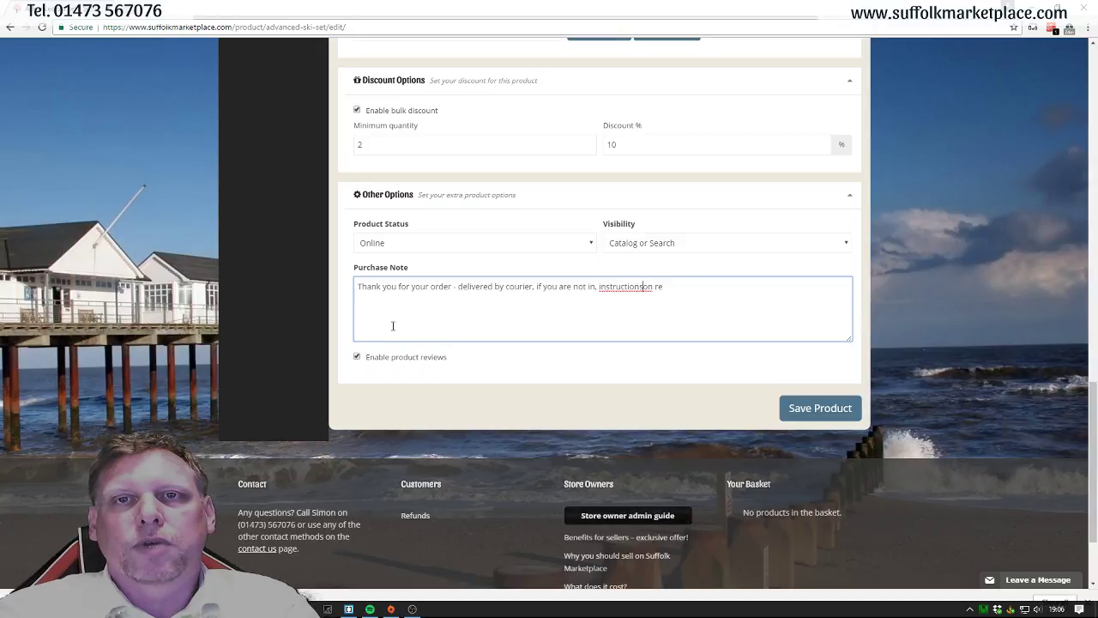
key(End)
text(-delivery)
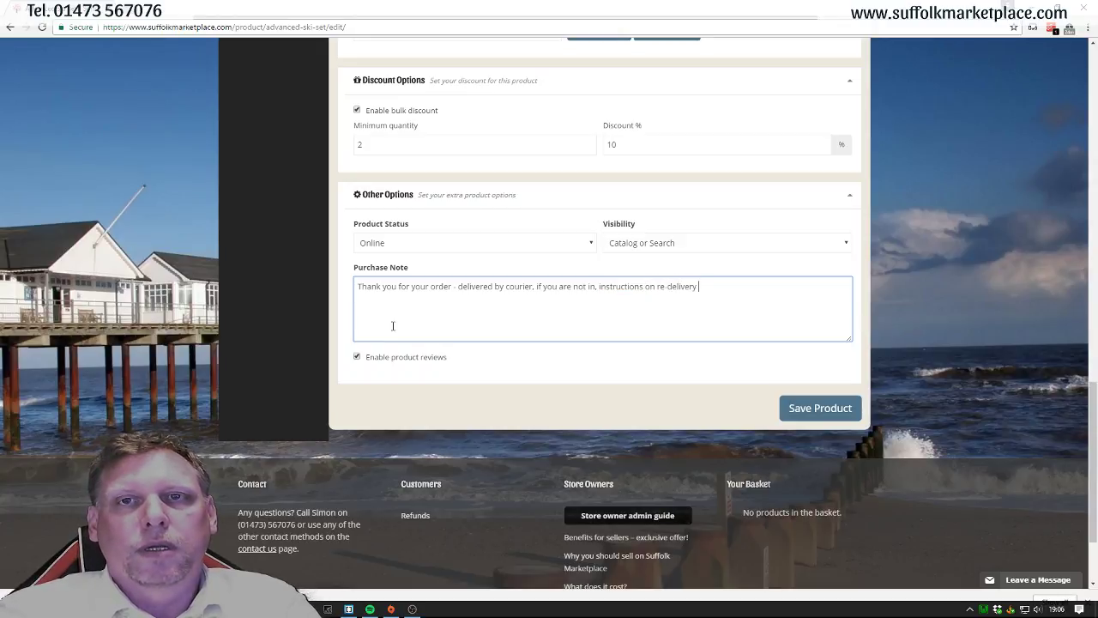
text( will be left for you.)
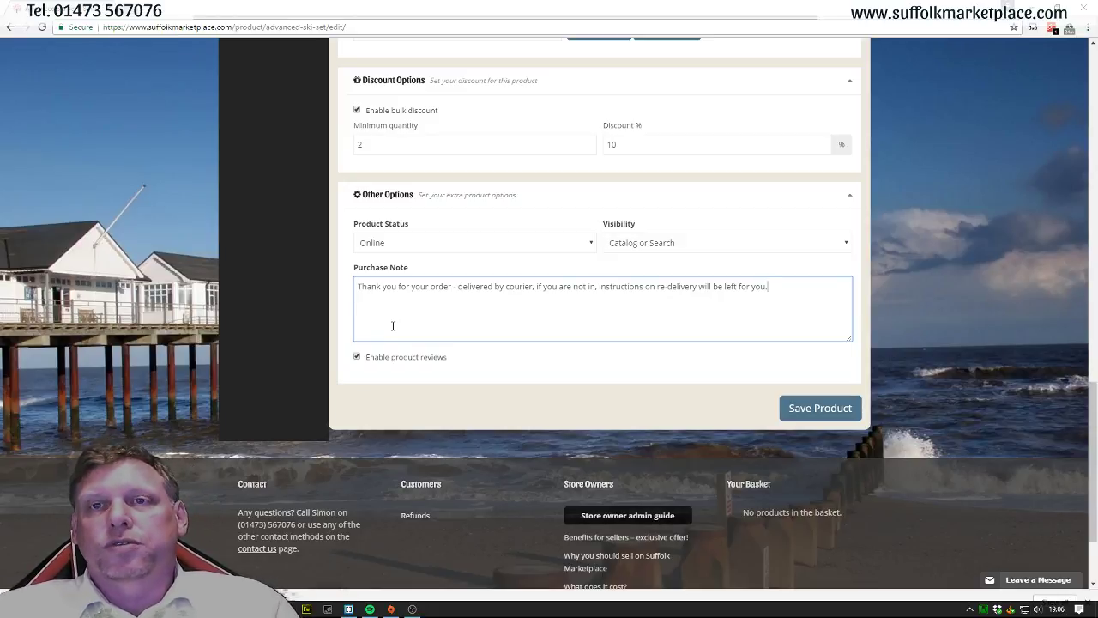
scroll(400, 327, down, 3)
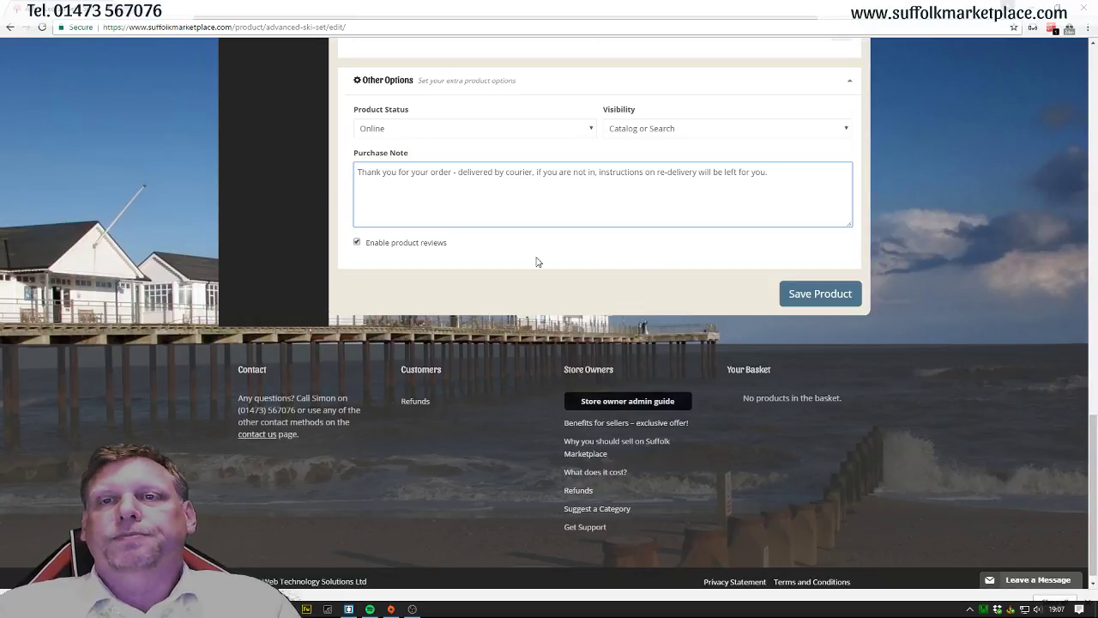
click(813, 296)
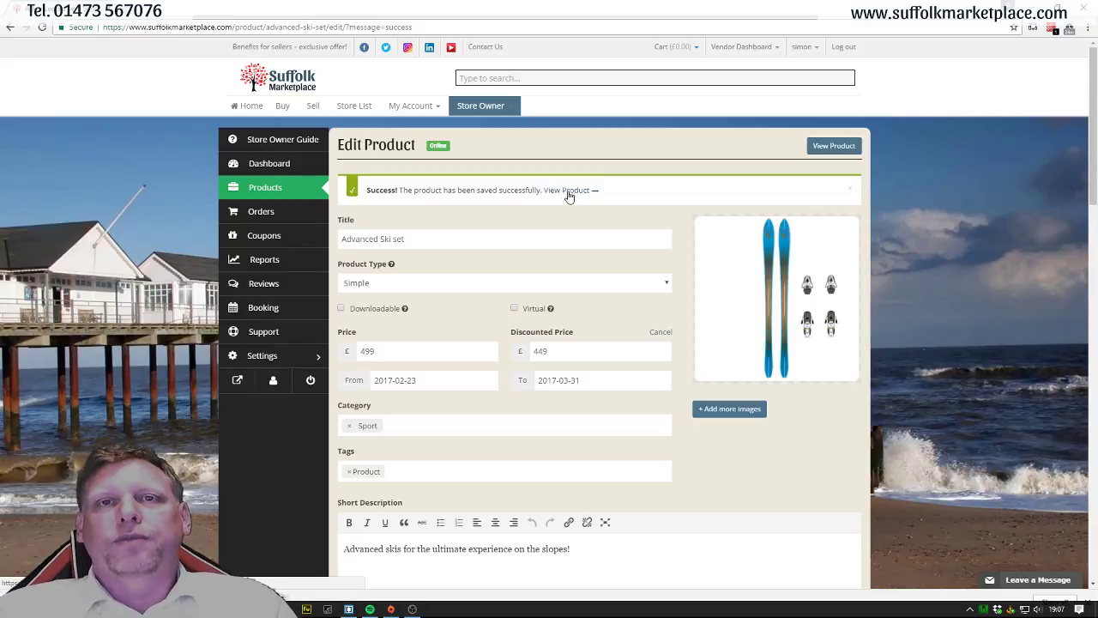
Step: Visit the public store page of The Suffolk Ski Shop and open the Advanced Ski set product from its listing
click(237, 383)
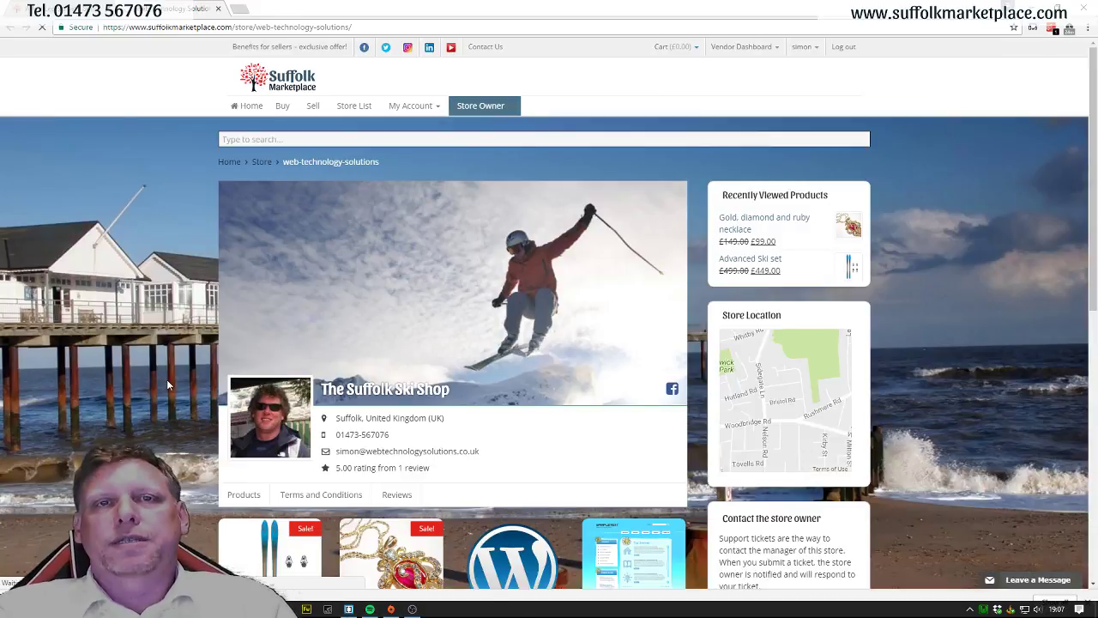
scroll(244, 390, down, 2)
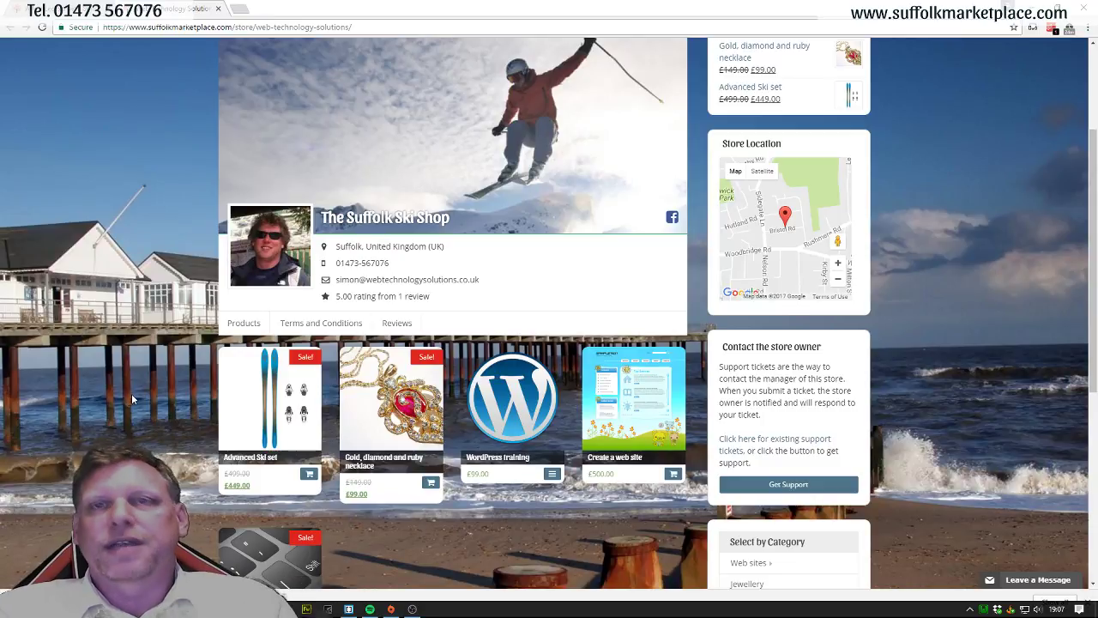
scroll(125, 381, up, 1)
scroll(125, 381, down, 1)
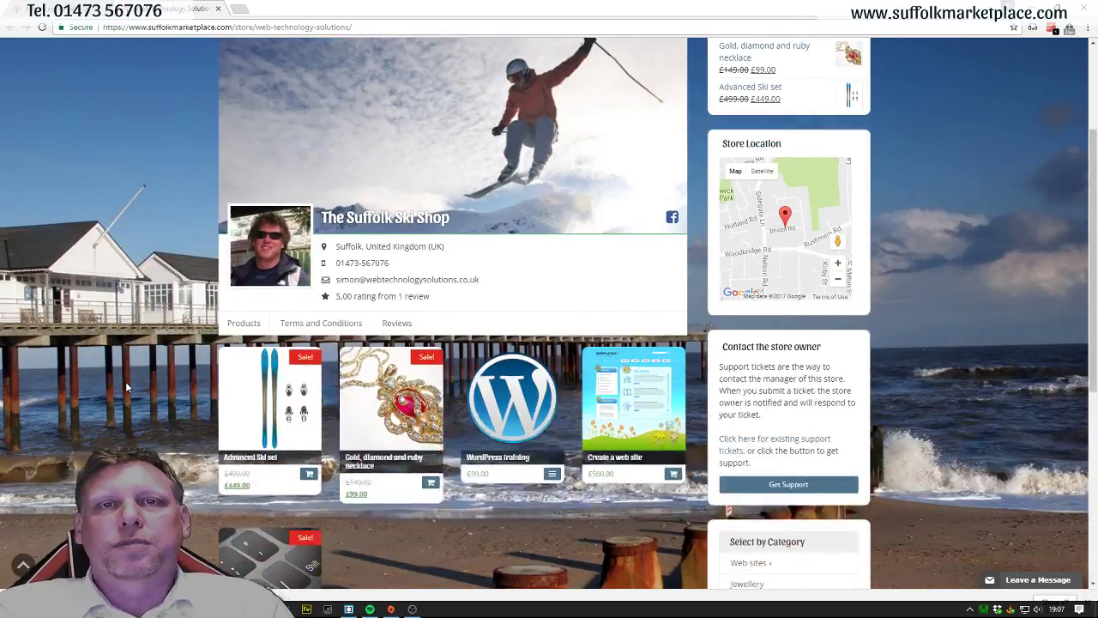
scroll(125, 381, down, 1)
click(279, 356)
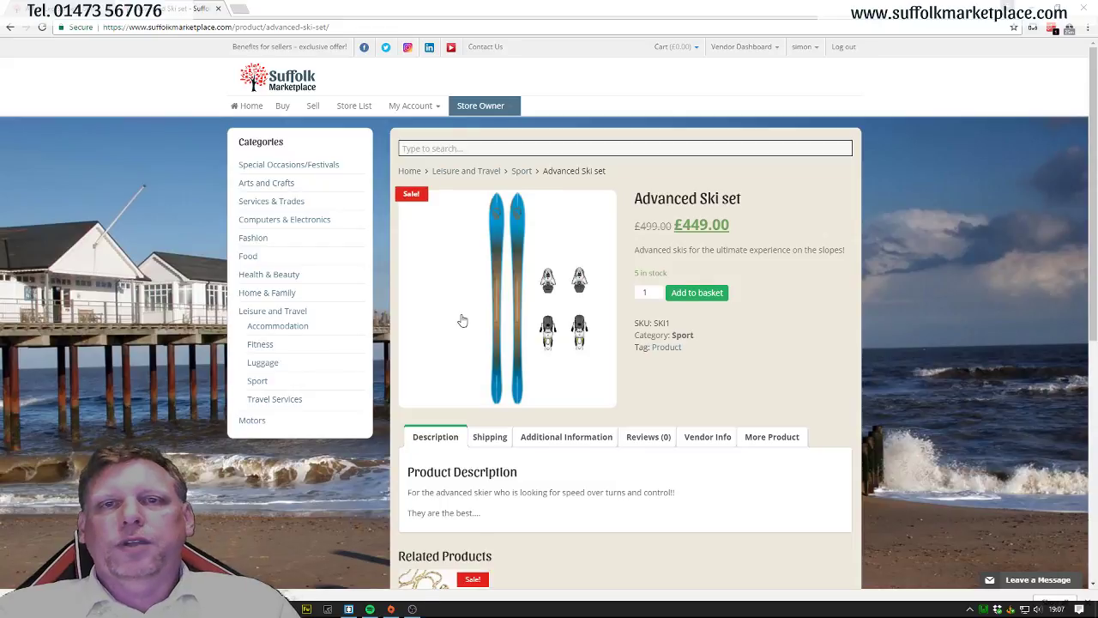
Step: Examine the ski set's short and full descriptions, shipping, additional information, reviews, vendor info and the vendor's other products
scroll(458, 318, down, 1)
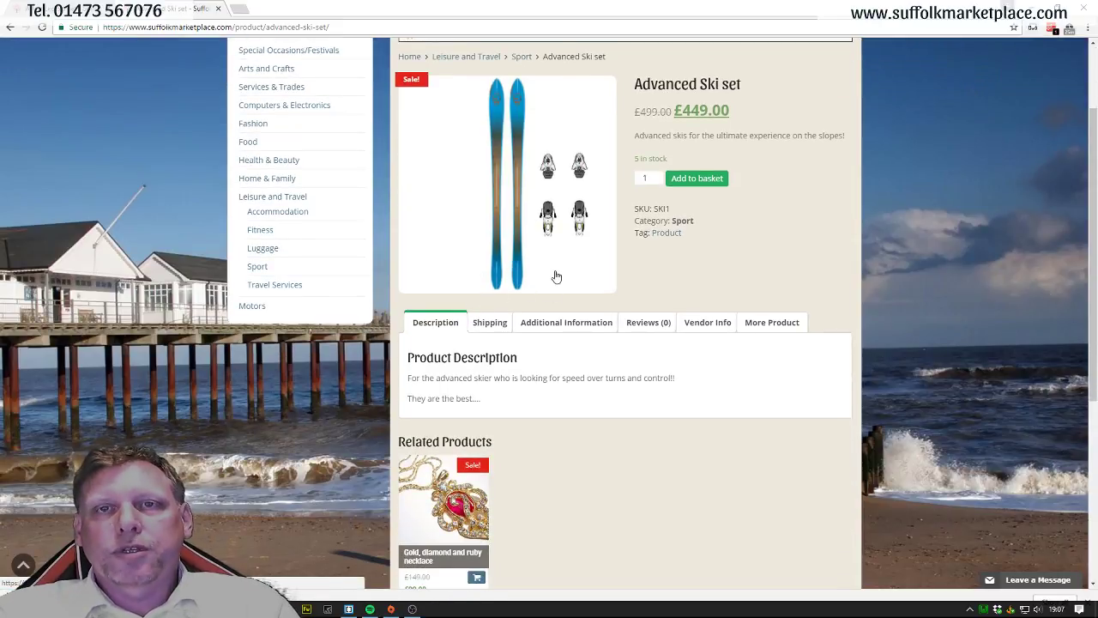
drag(635, 135, 833, 135)
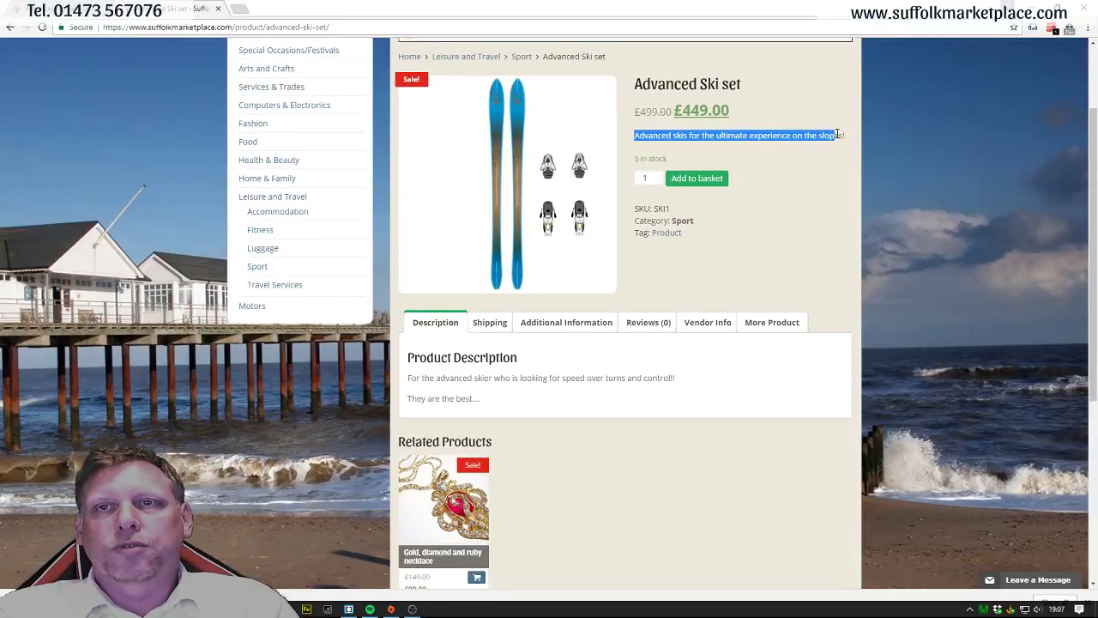
drag(532, 407, 406, 376)
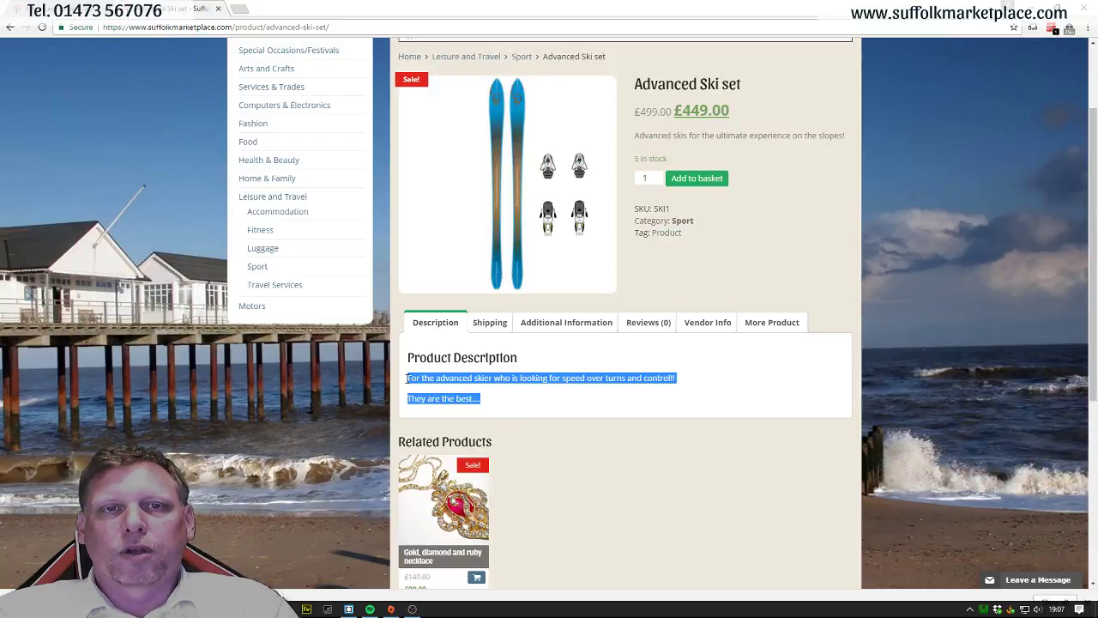
scroll(566, 350, down, 1)
click(490, 214)
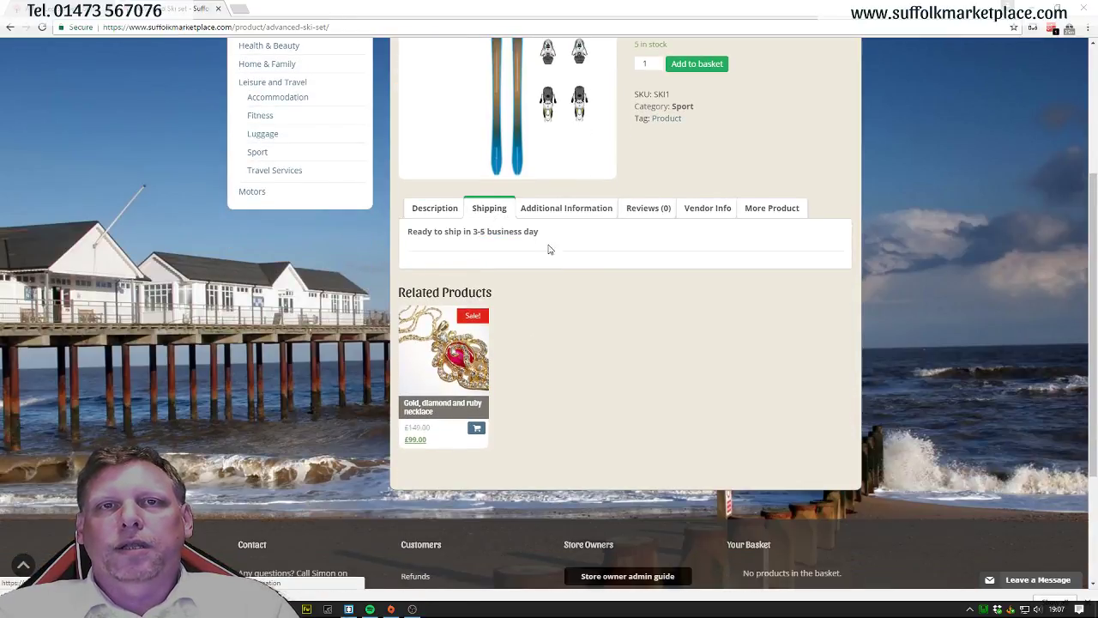
click(570, 214)
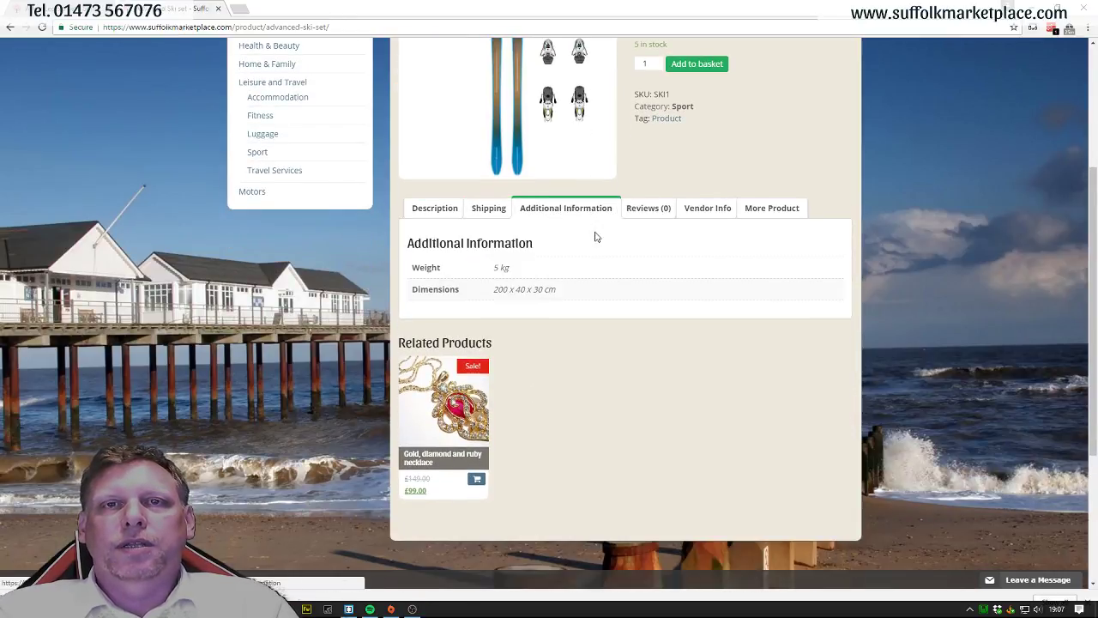
scroll(481, 274, down, 1)
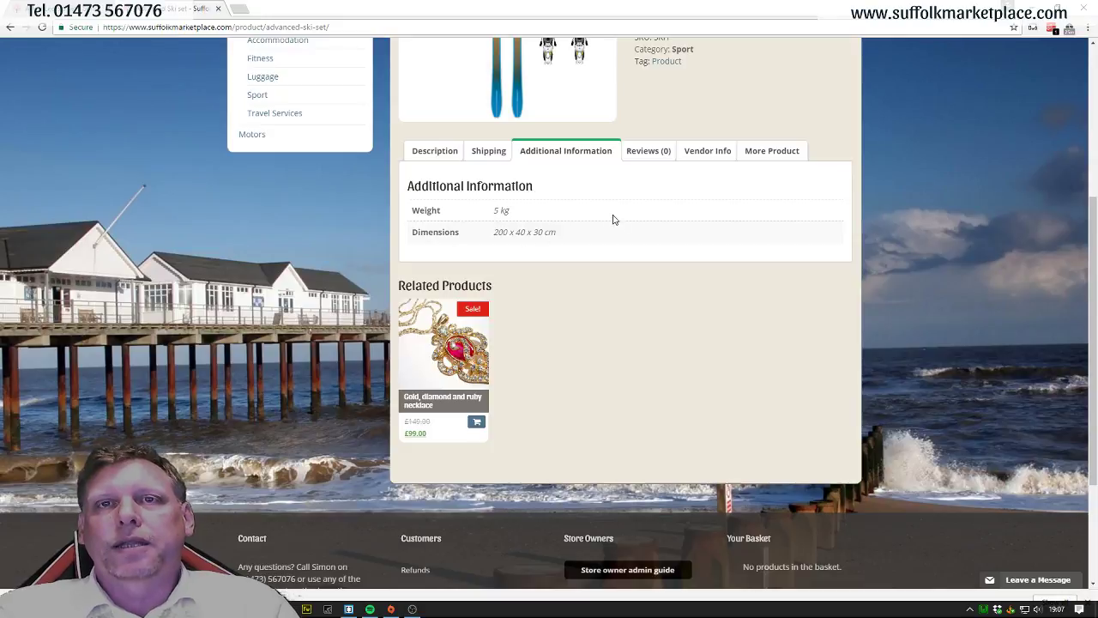
click(661, 156)
click(707, 161)
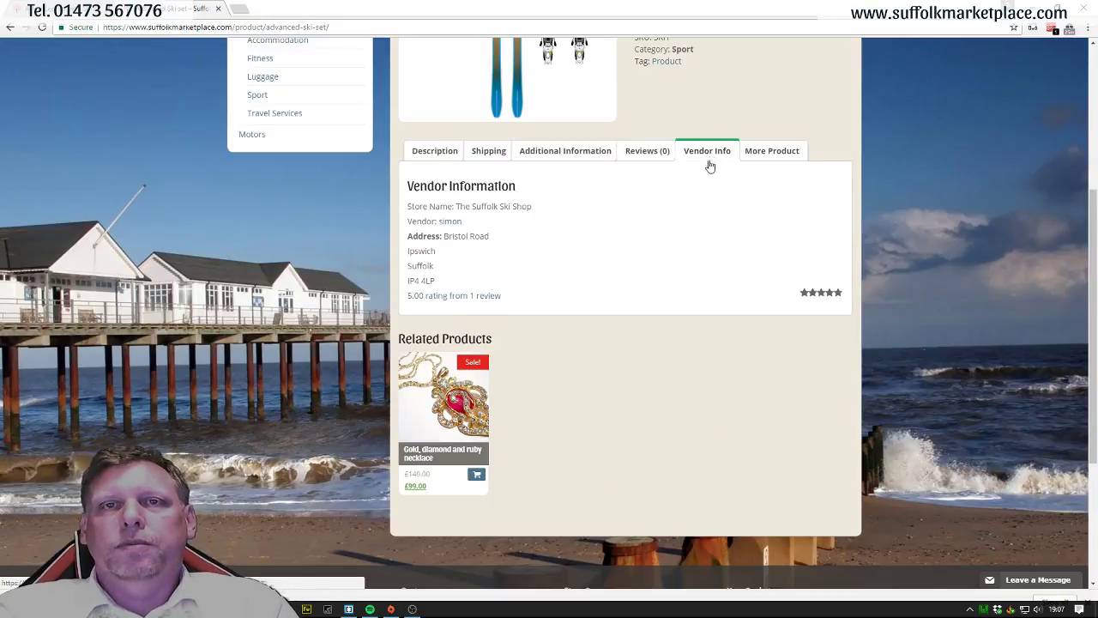
click(763, 158)
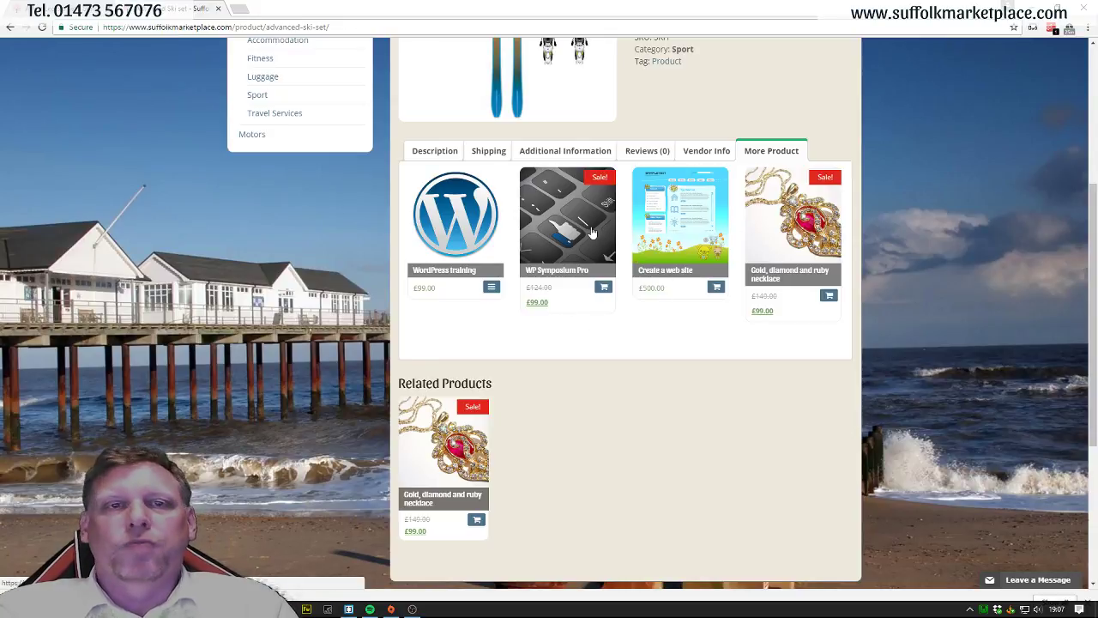
Step: Show the ski set's vendor information again and follow the vendor's link to the store page
scroll(565, 311, up, 4)
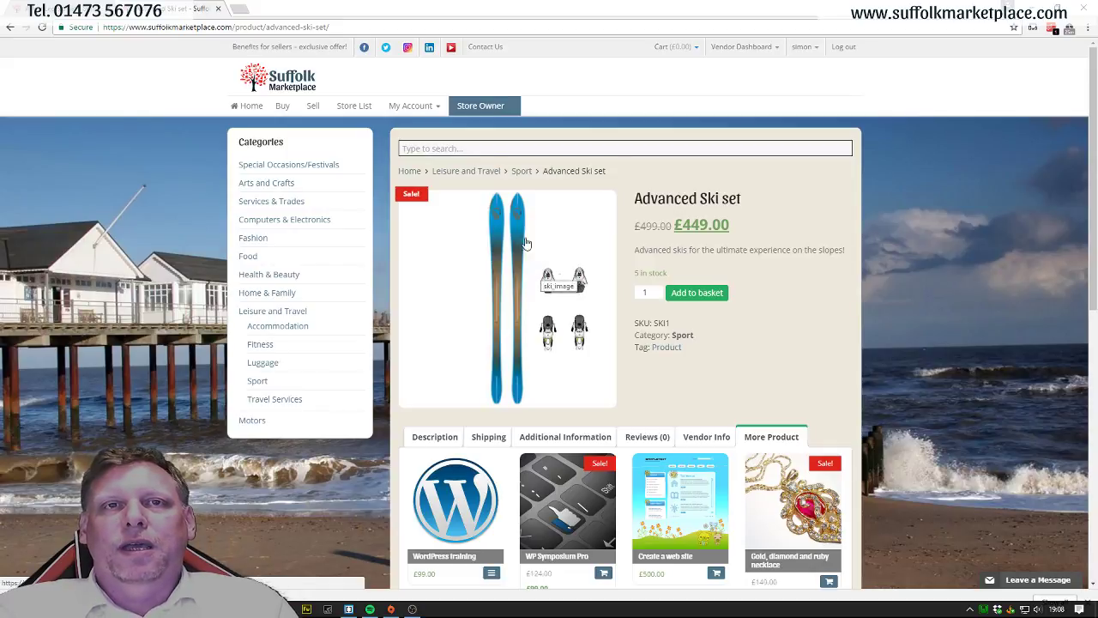
scroll(526, 243, down, 3)
click(706, 151)
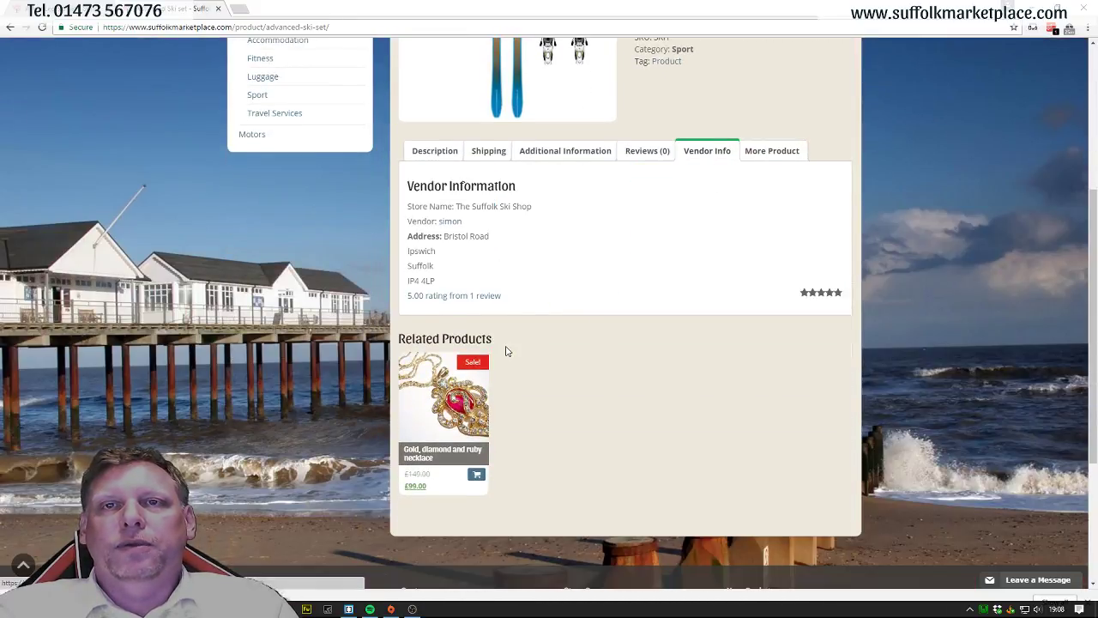
click(457, 223)
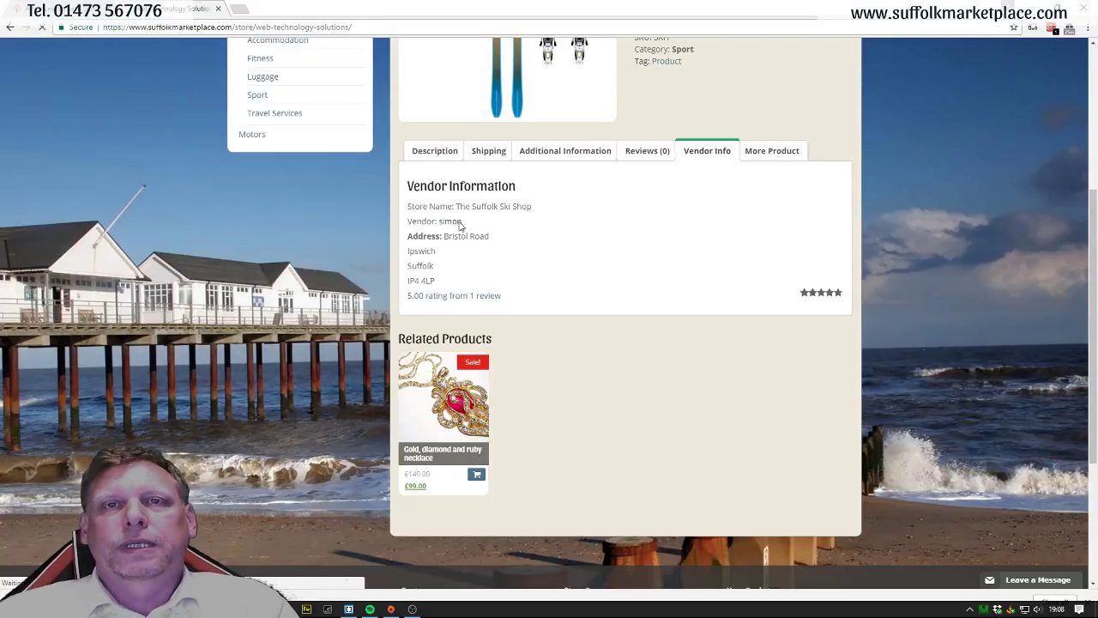